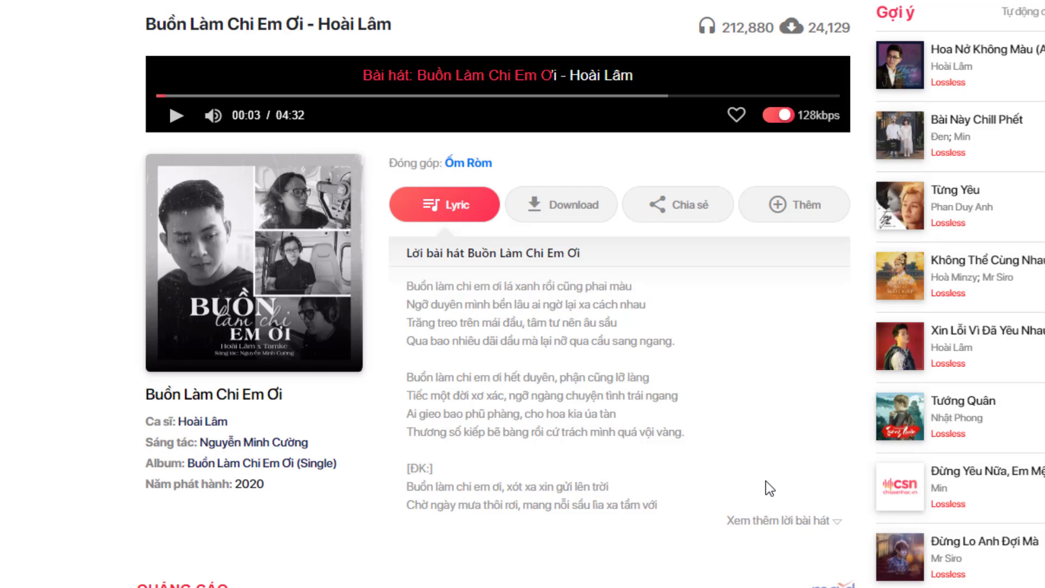
Step: Download the song "Buồn Làm Chi Em Ơi" in MP3 320kbps quality and minimize the browser
click(589, 214)
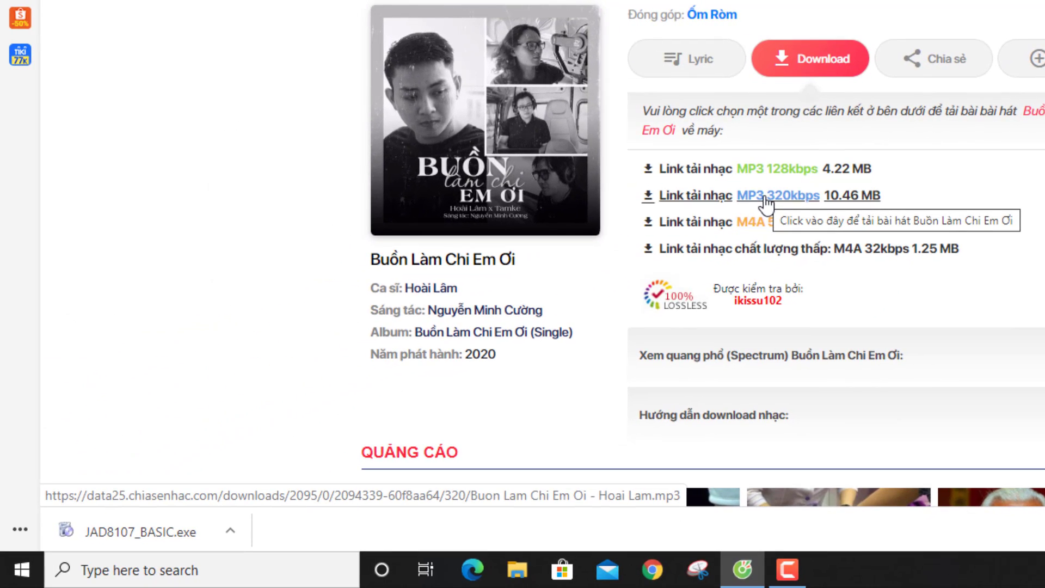
click(766, 197)
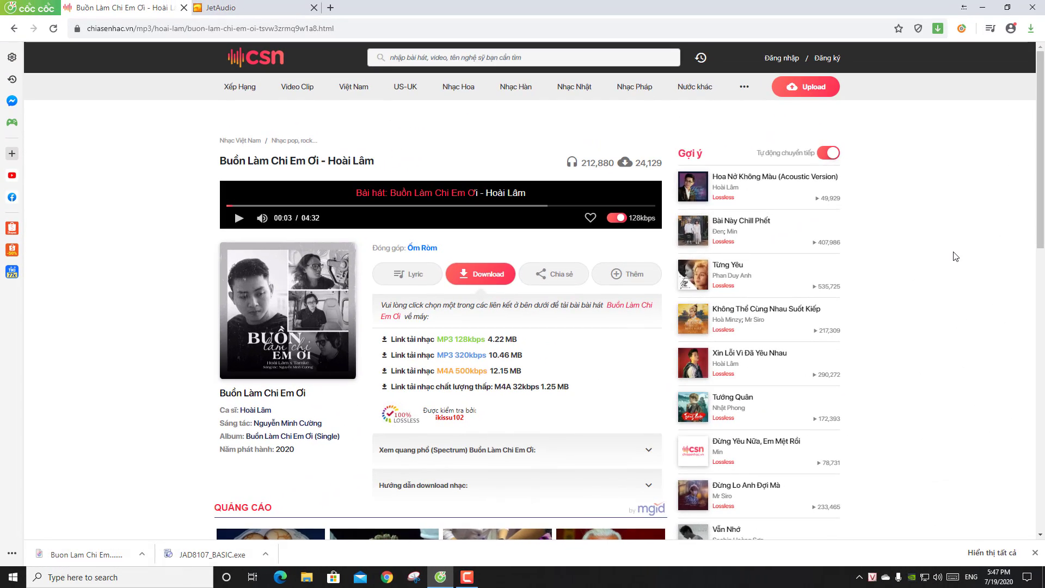
click(982, 7)
Step: Open the Downloads folder from the desktop's user folder and select the song file "Buon Lam Chi Em Oi - Hoai Lam"
double_click(20, 19)
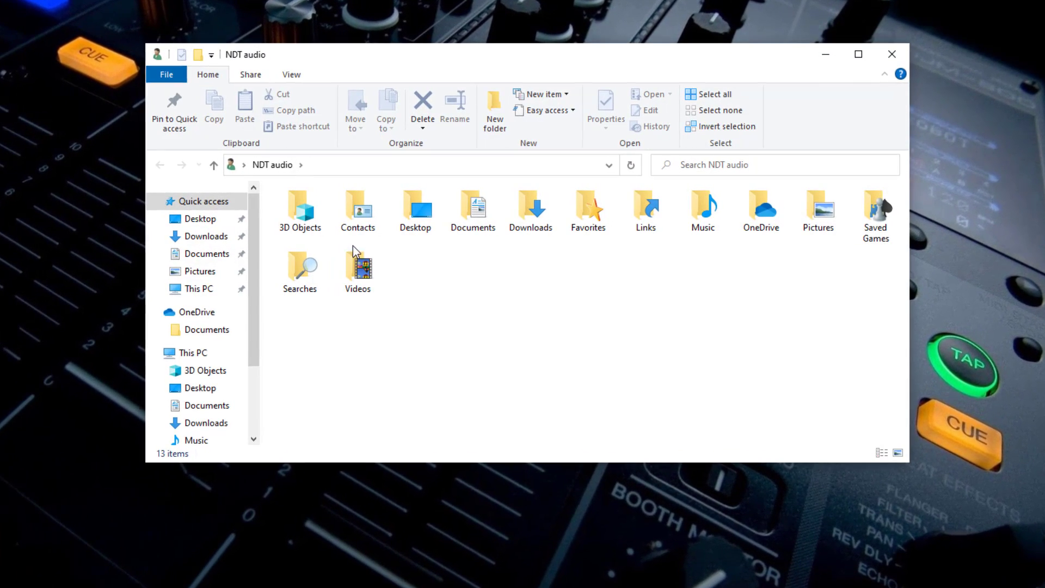
double_click(547, 234)
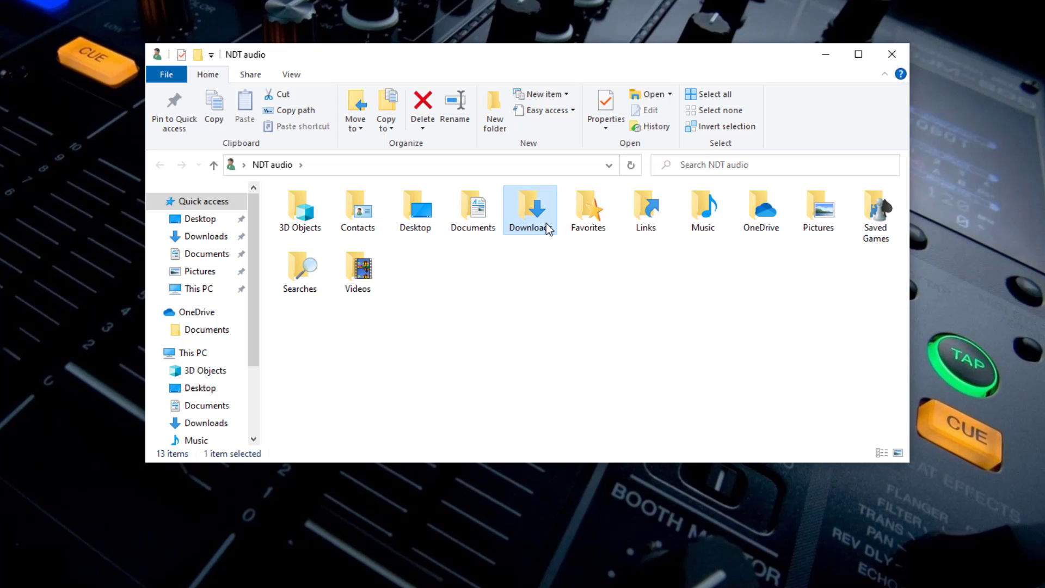
click(385, 215)
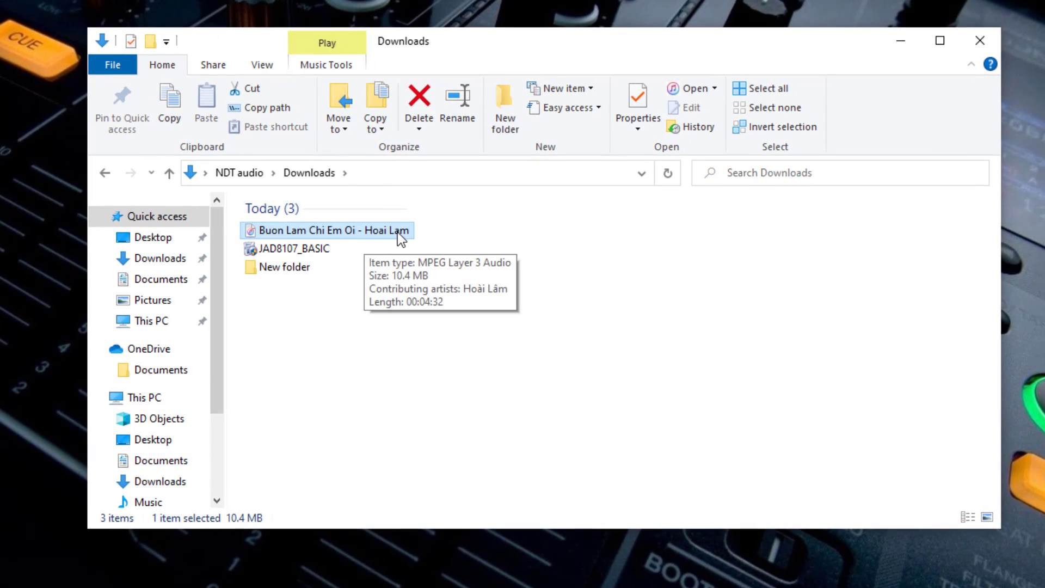
Step: Run the JAD8107_BASIC installer as administrator
mouse_move(296, 253)
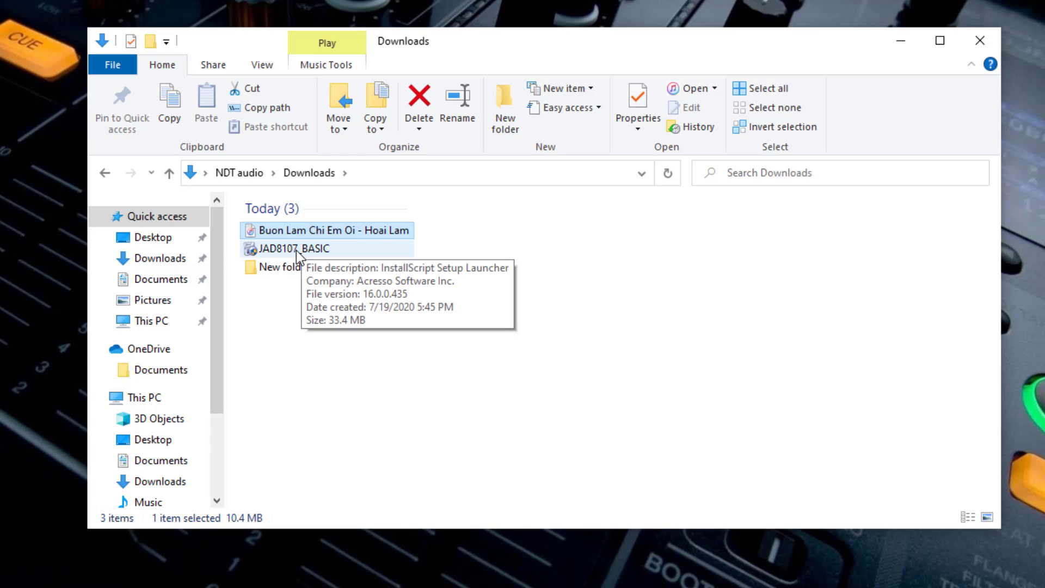
right_click(296, 250)
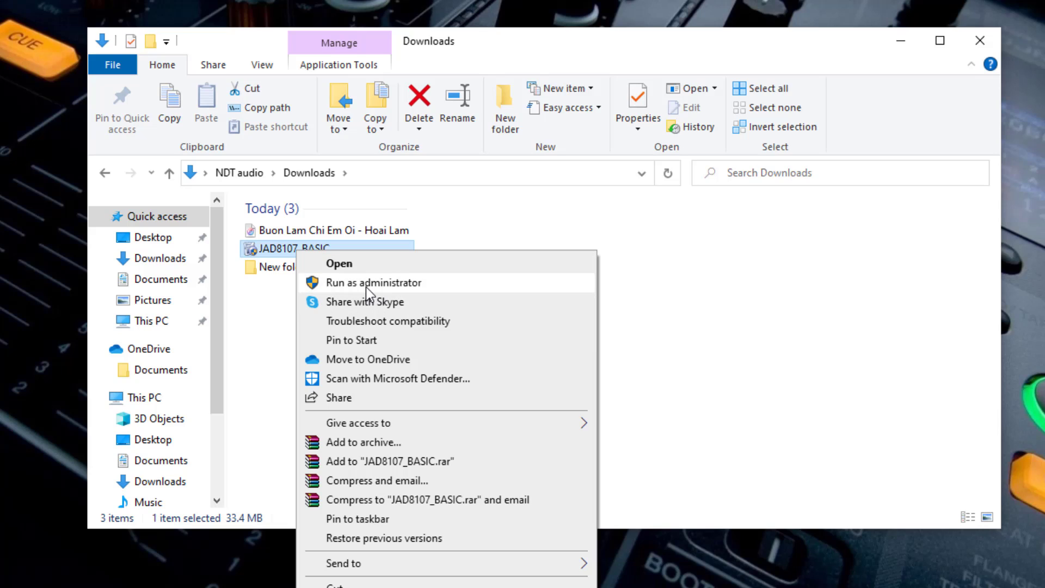
click(365, 287)
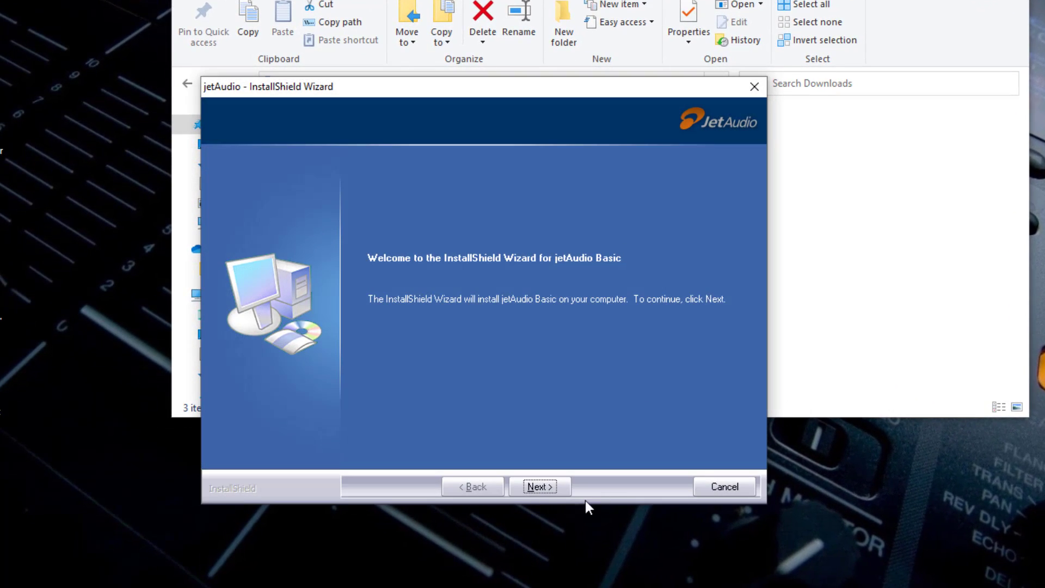
Step: Install jetAudio Basic with the license terms accepted and a desktop shortcut added, and close the TrialPay web page
click(556, 500)
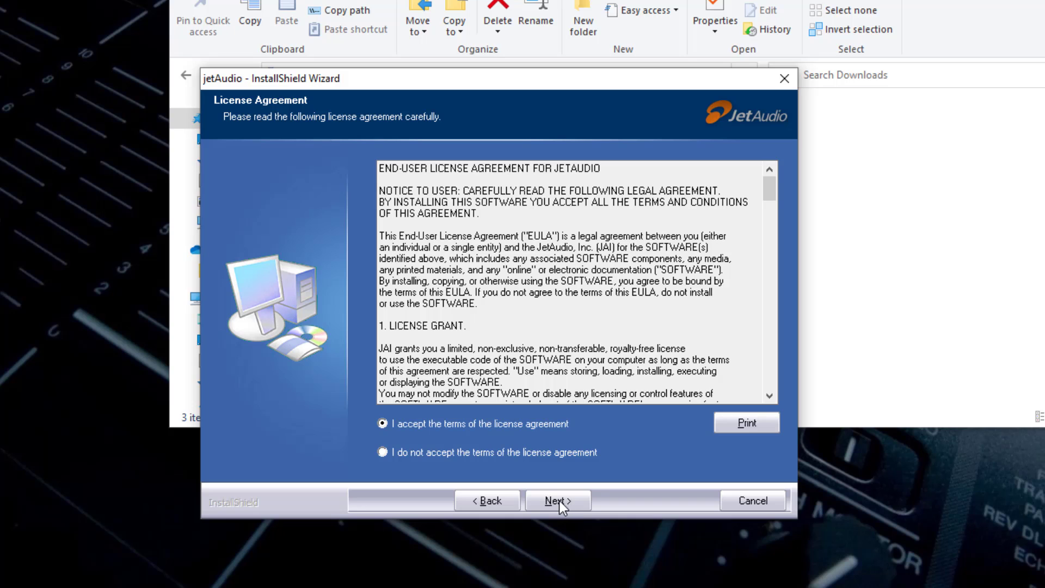
click(559, 499)
click(562, 498)
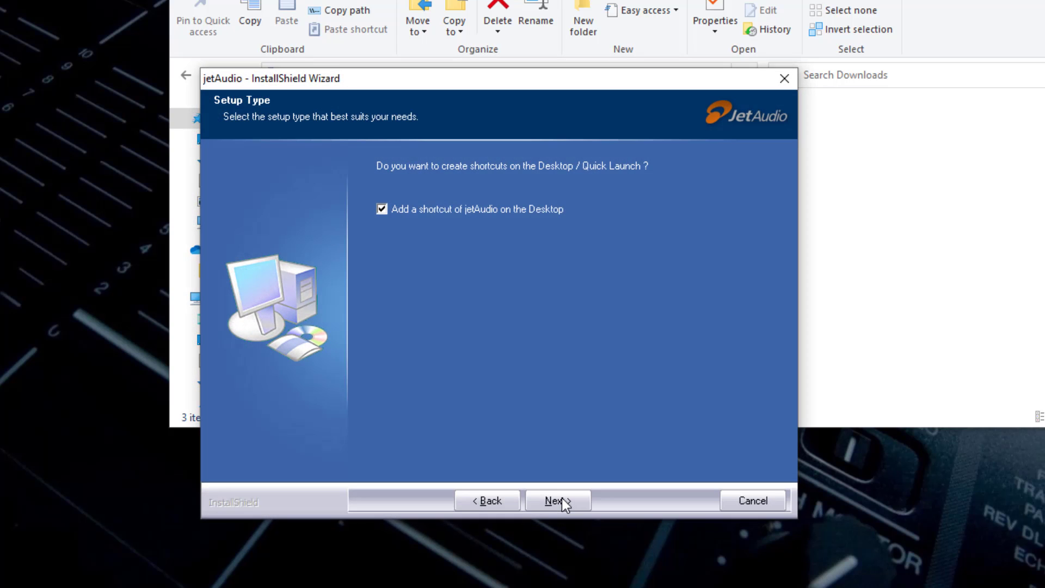
click(561, 500)
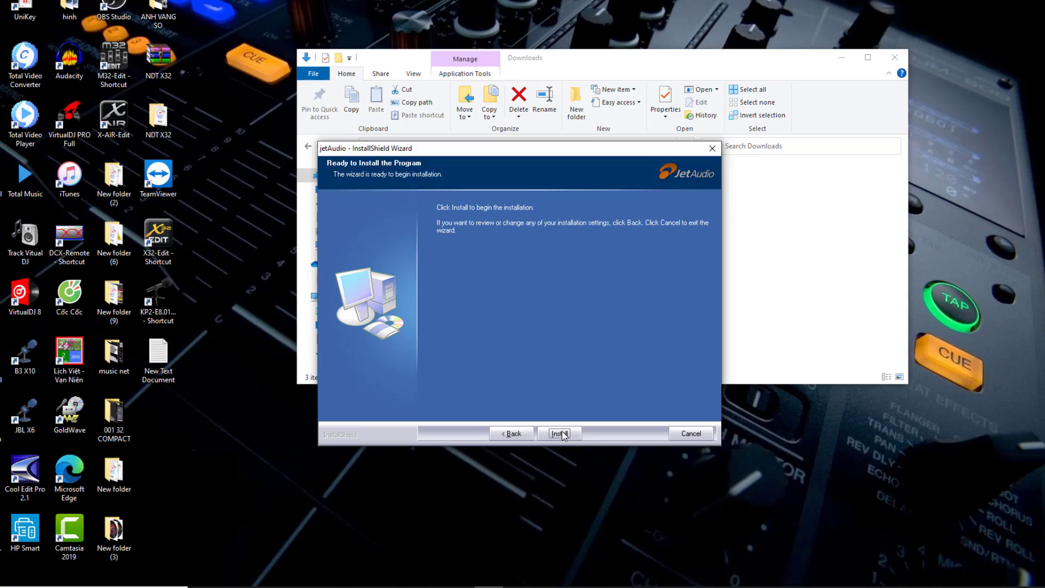
click(562, 498)
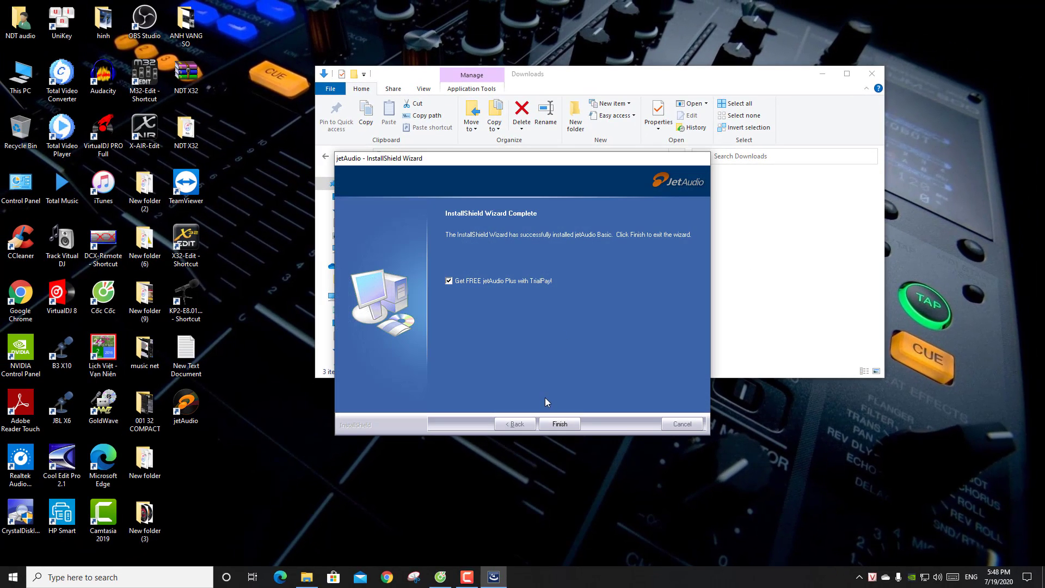
click(564, 425)
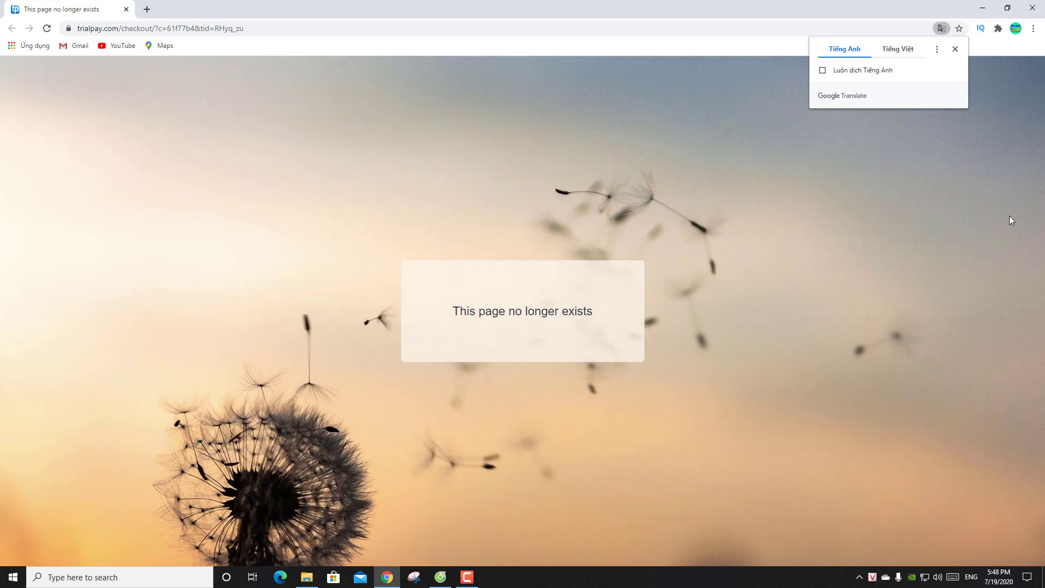
click(1032, 8)
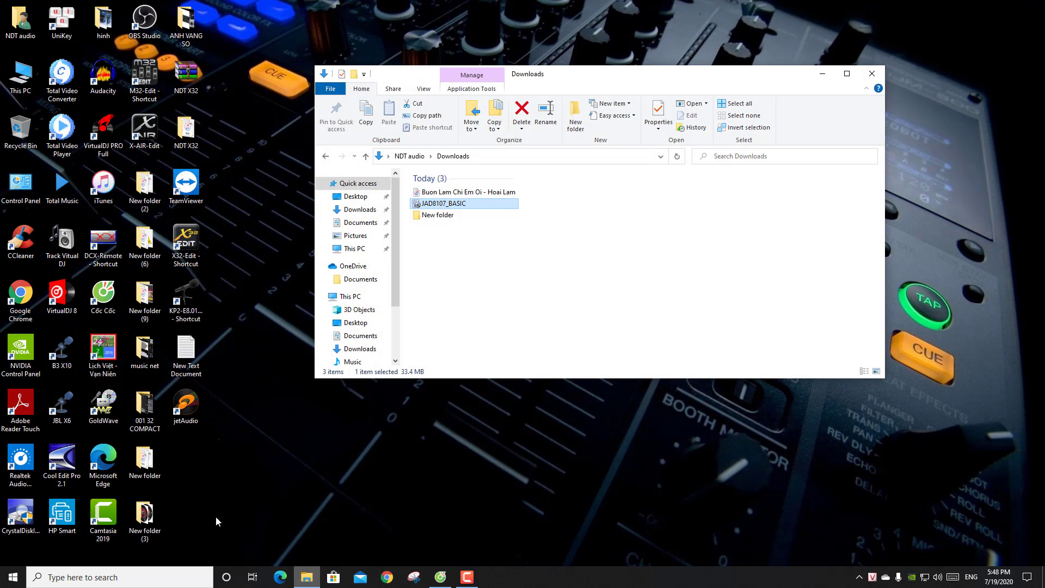
Step: Launch jetAudio with the Media Center + Toolbar layout and dismiss the media file scan
double_click(187, 408)
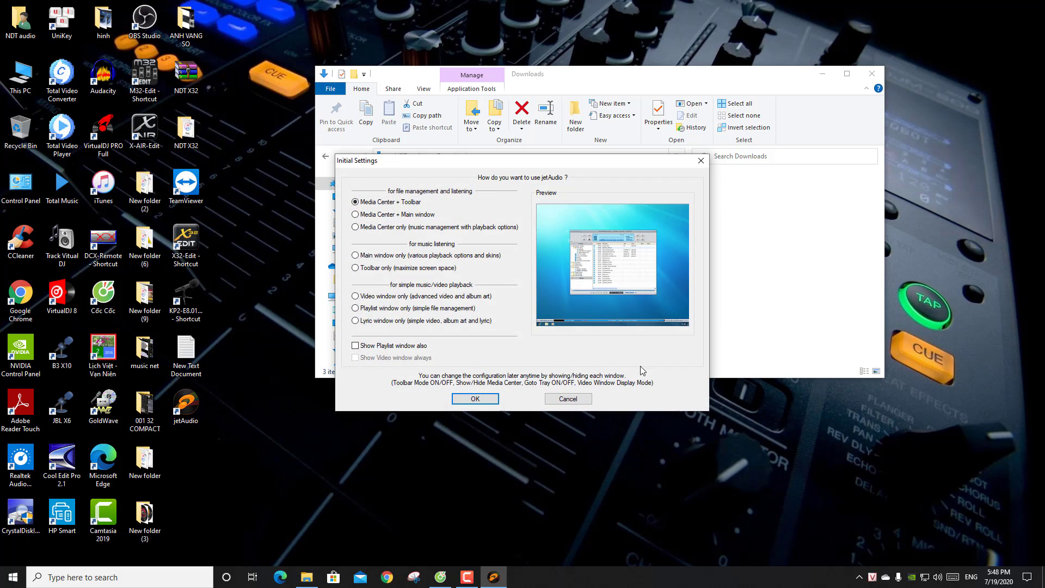
click(475, 399)
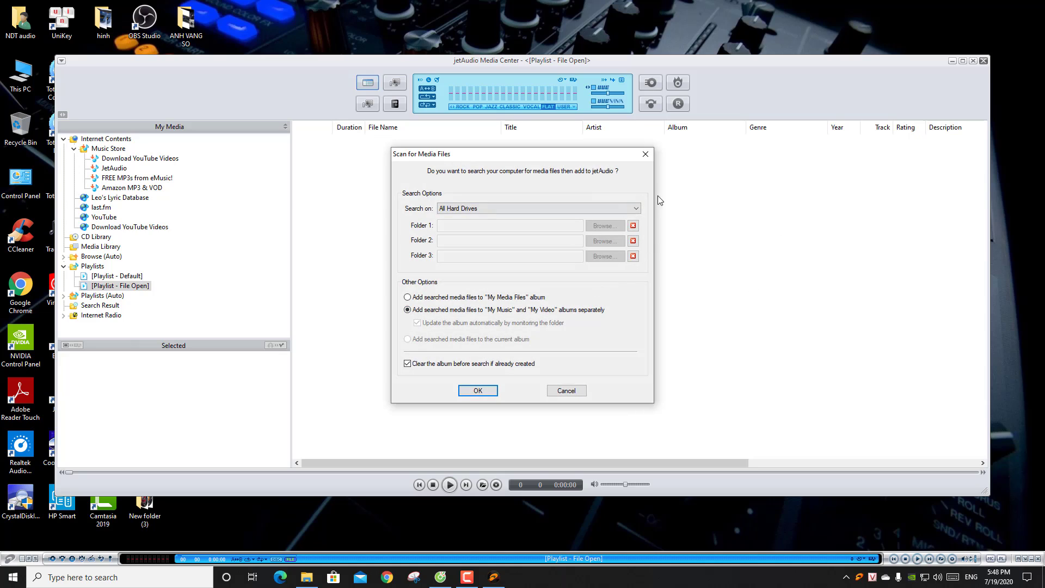
click(646, 154)
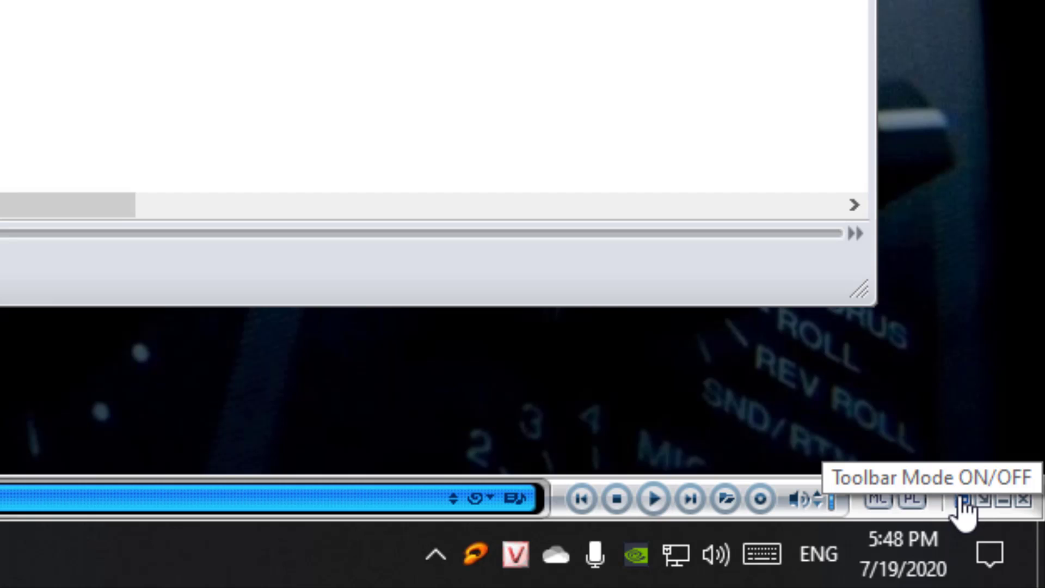
Step: Turn off jetAudio's toolbar mode and hide the Media Center, leaving only the main player
click(963, 507)
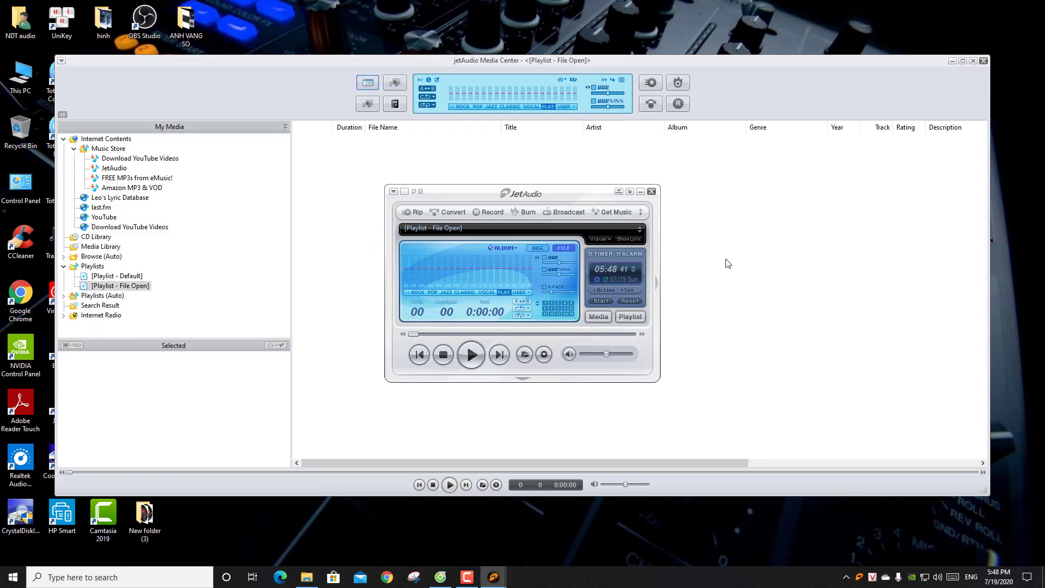
click(598, 318)
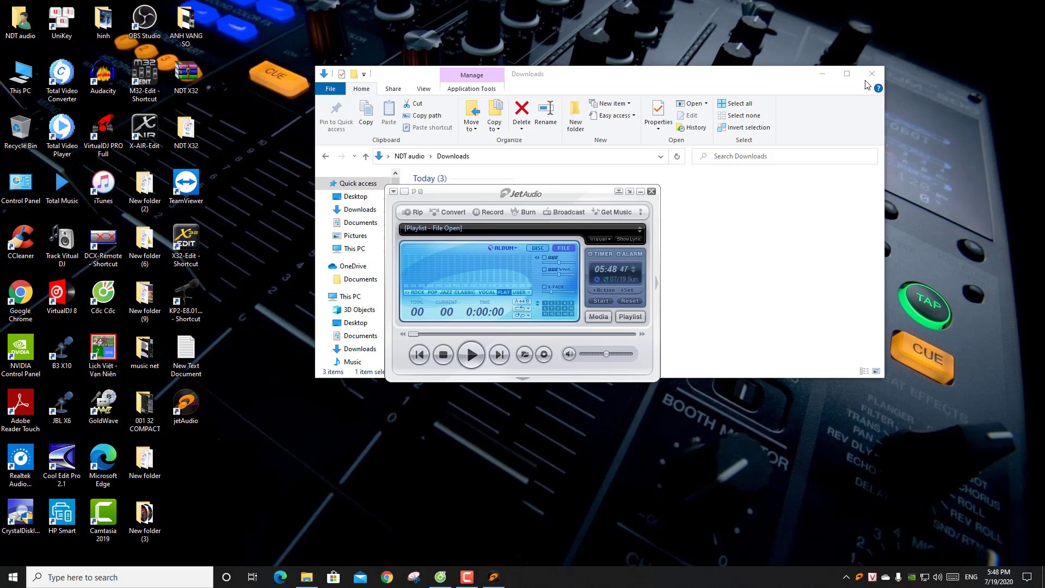
Step: Close the Downloads window and reposition the jetAudio player on the desktop
drag(693, 75, 599, 77)
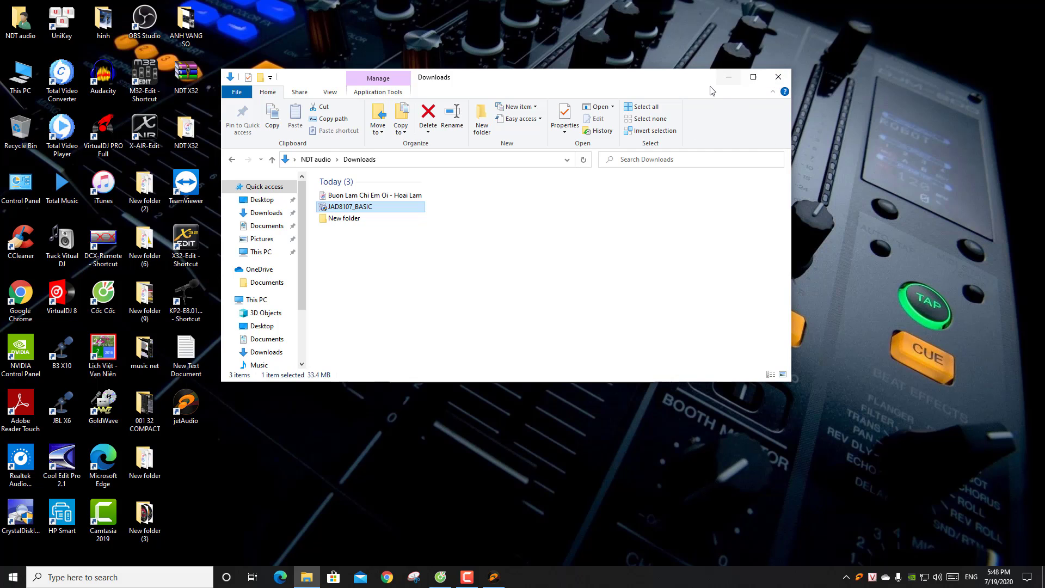
click(778, 76)
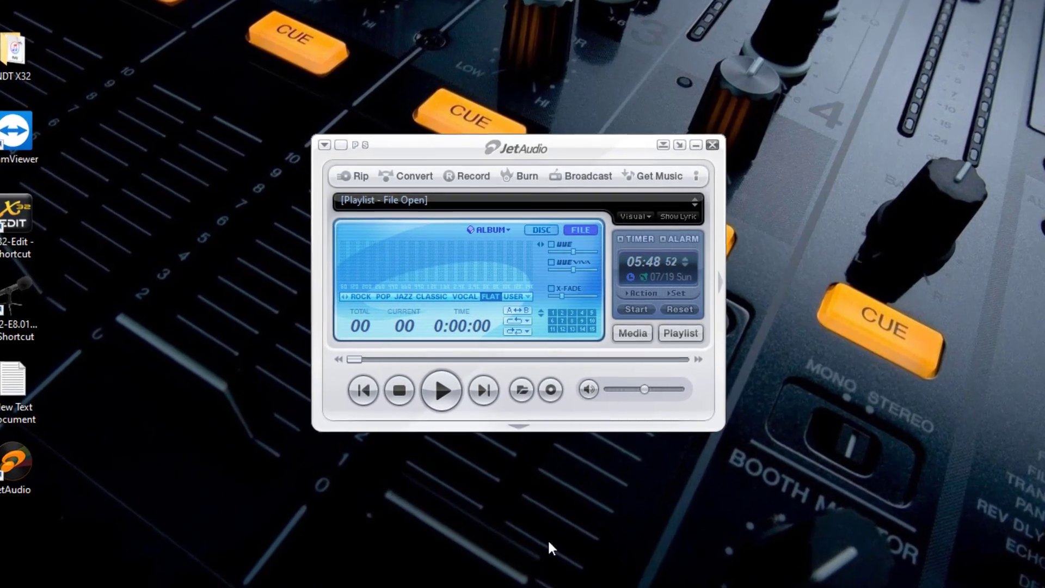
drag(595, 142, 622, 117)
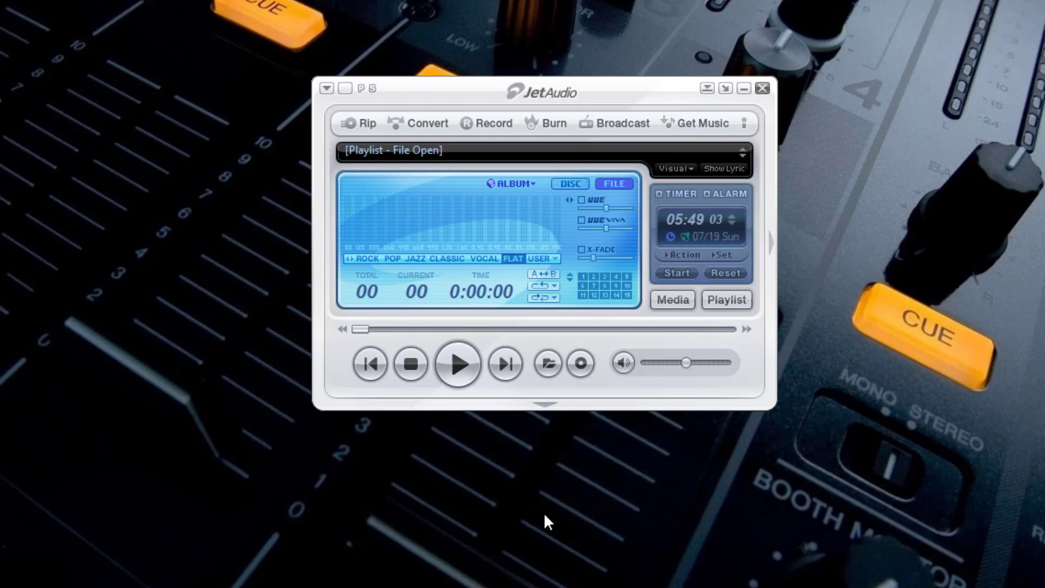
Step: Start the audio converter and configure its WAV output as PCM 48.000 kHz, 16 Bit, Stereo
click(426, 131)
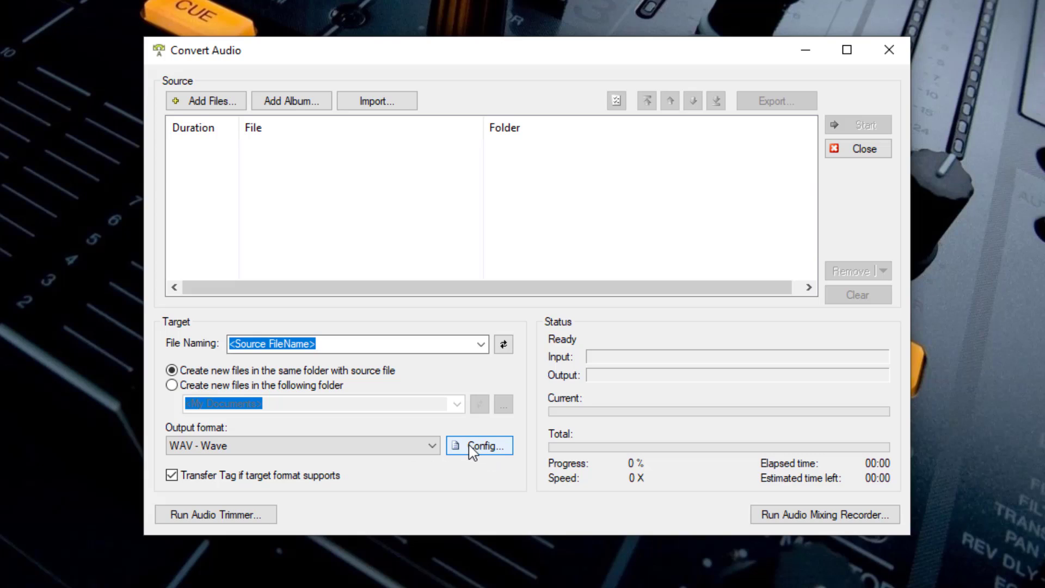
click(500, 456)
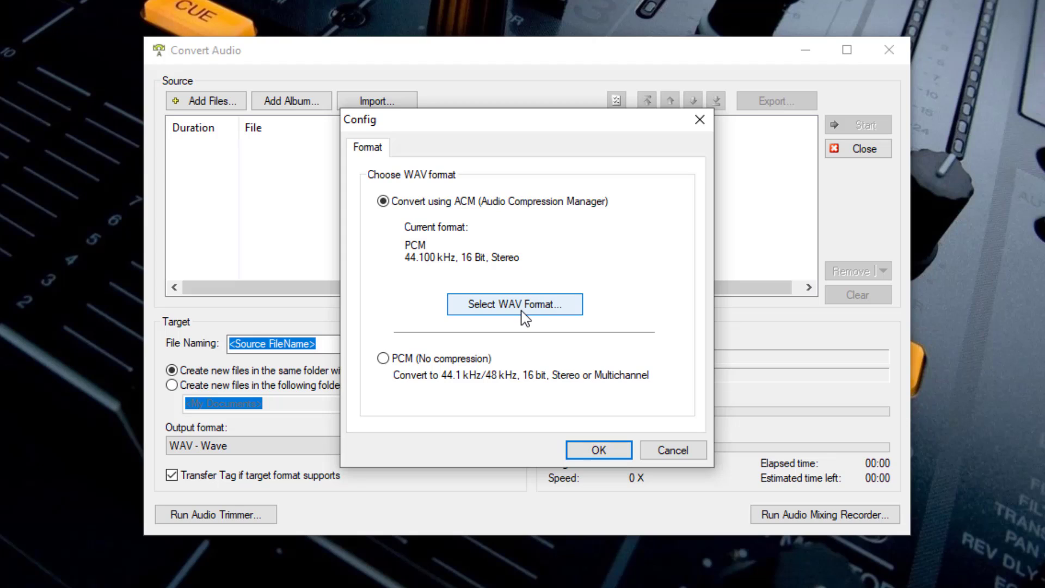
click(522, 315)
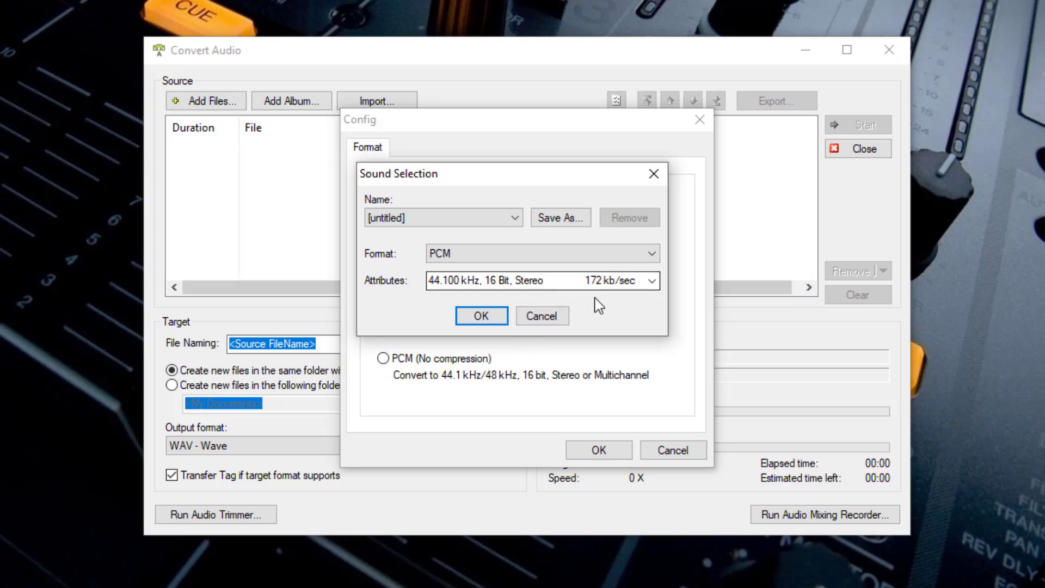
click(651, 281)
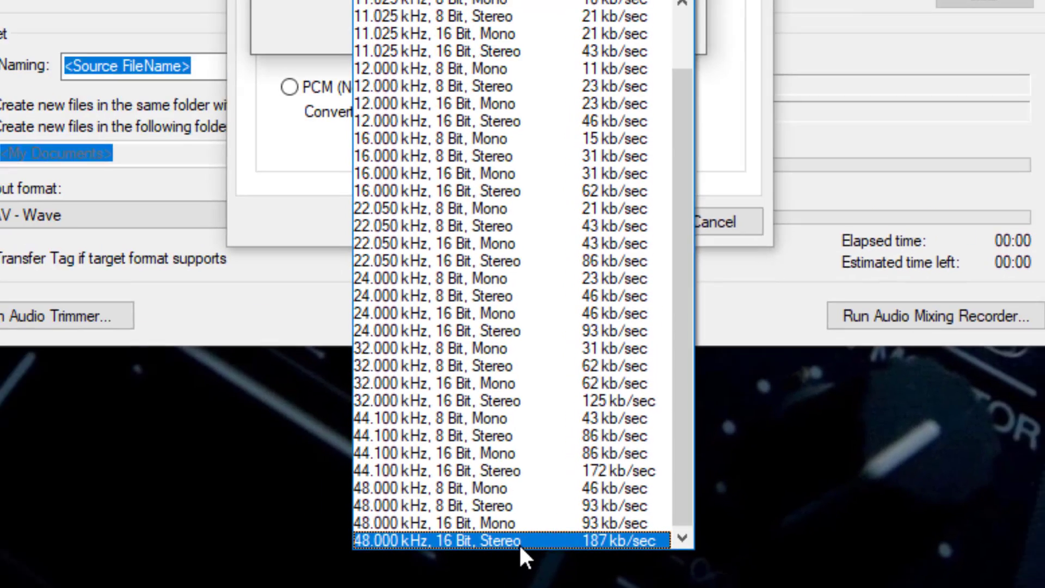
click(517, 478)
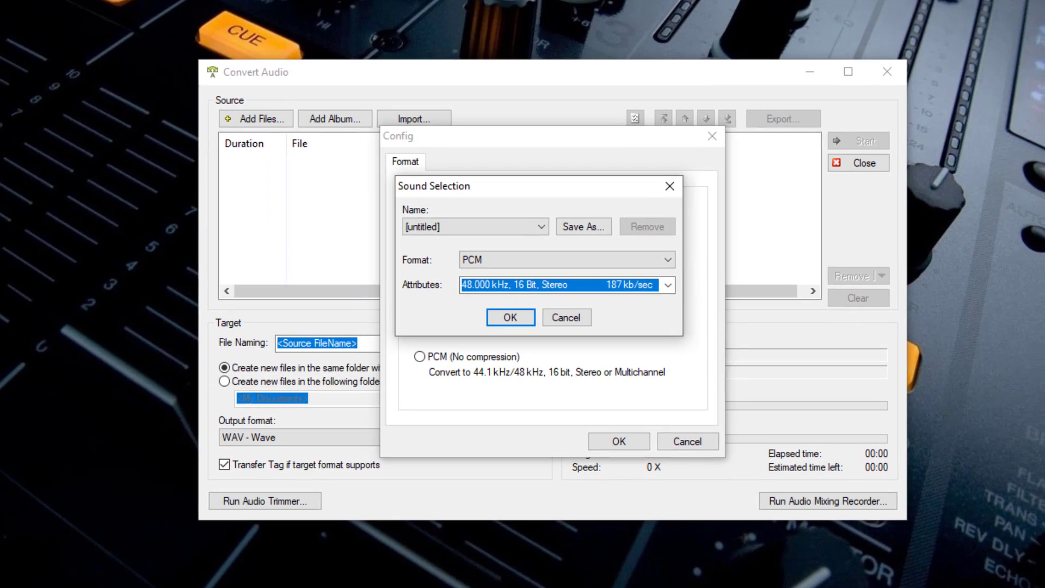
click(529, 326)
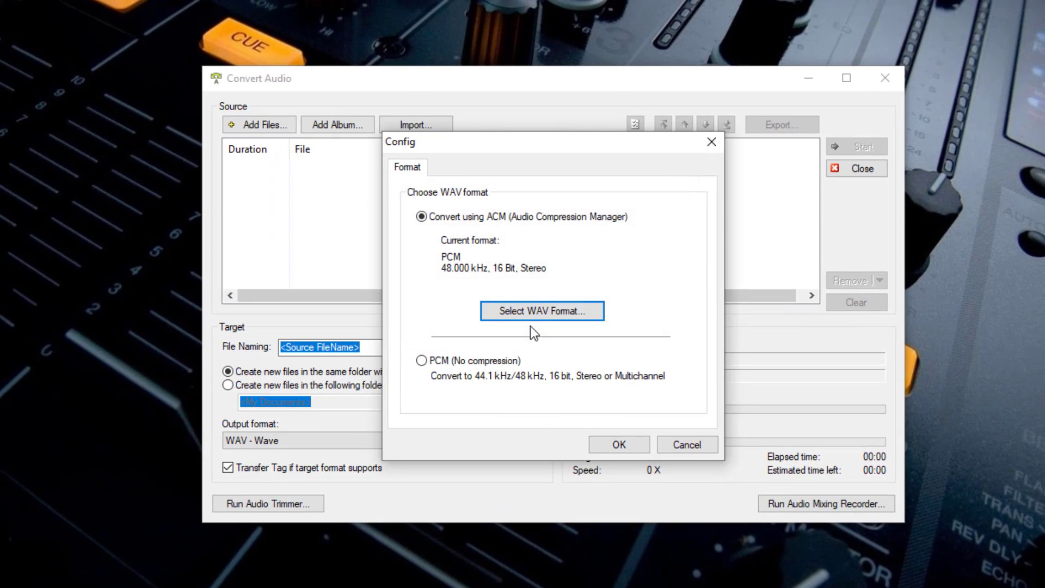
click(626, 445)
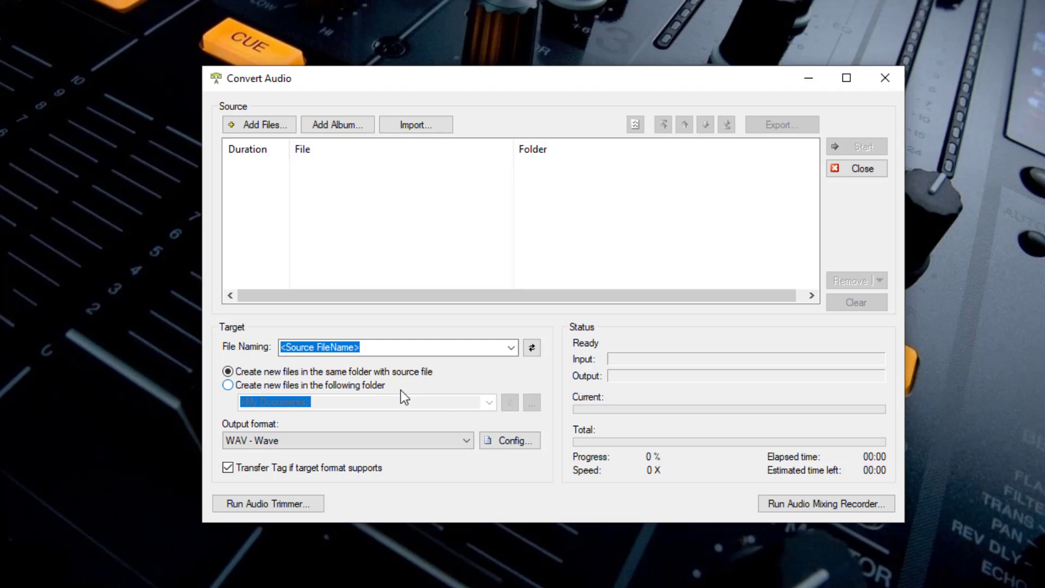
Step: Set the converter to create new files in the <My Music> folder
click(228, 385)
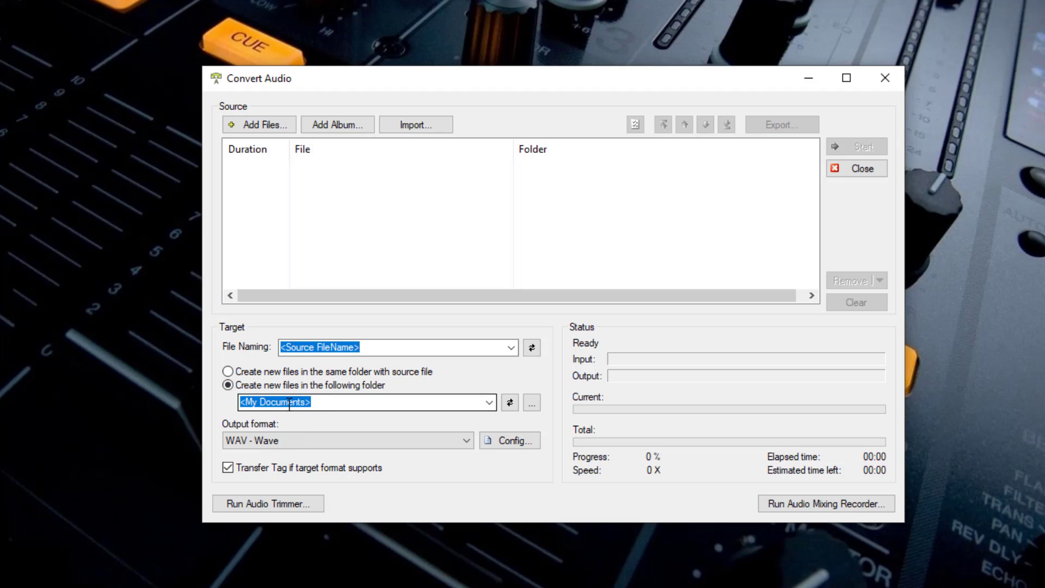
click(488, 402)
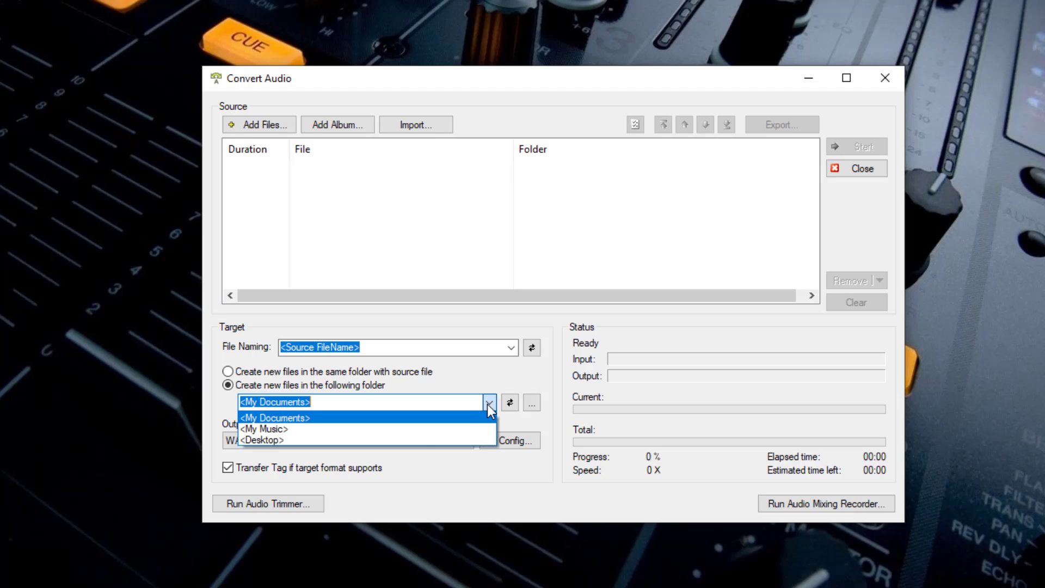
click(272, 429)
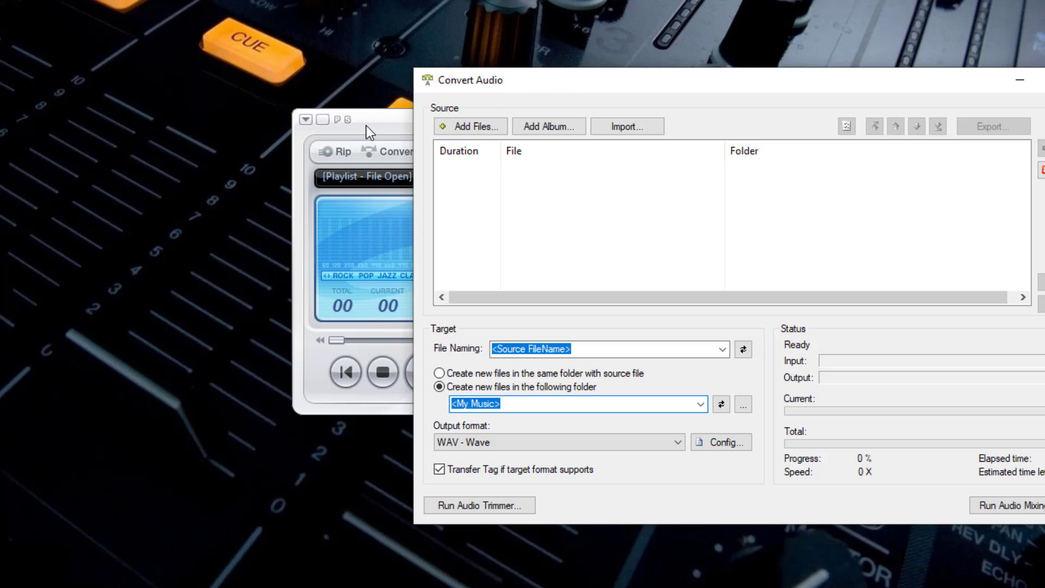
Step: Clear the player out of the way and reopen the Downloads folder alongside the converter
click(366, 125)
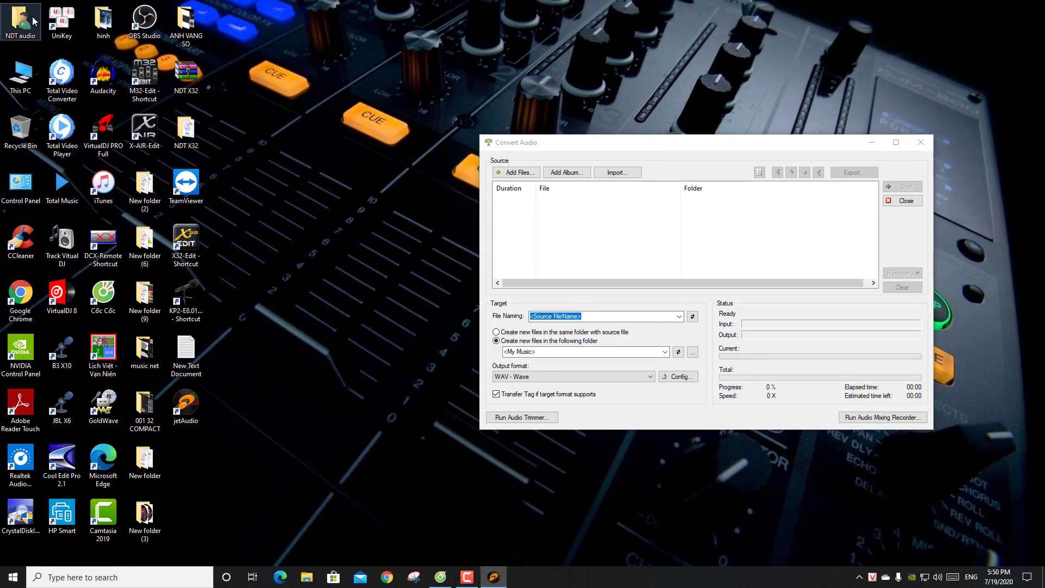
double_click(20, 19)
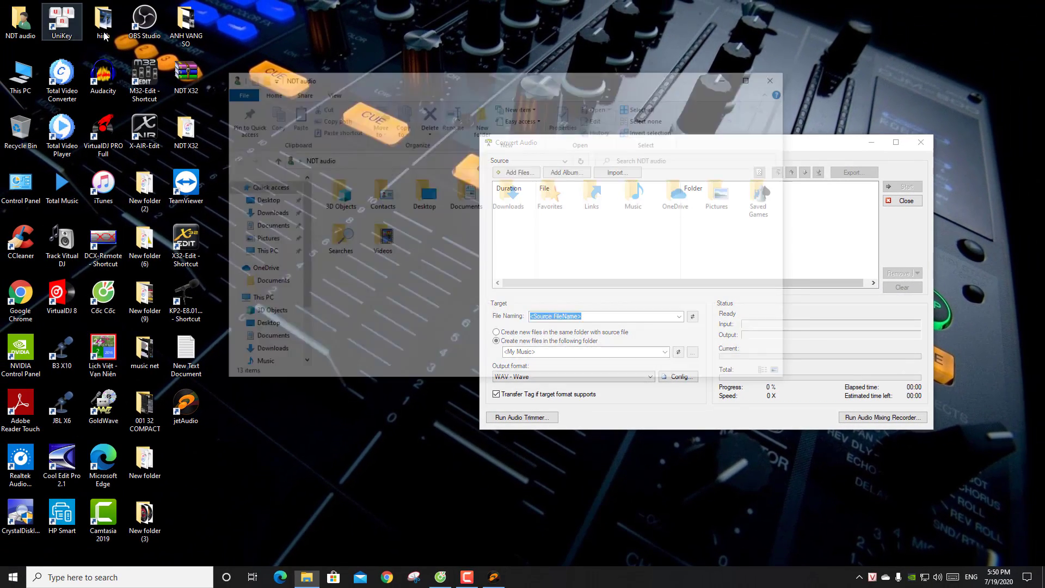
double_click(501, 201)
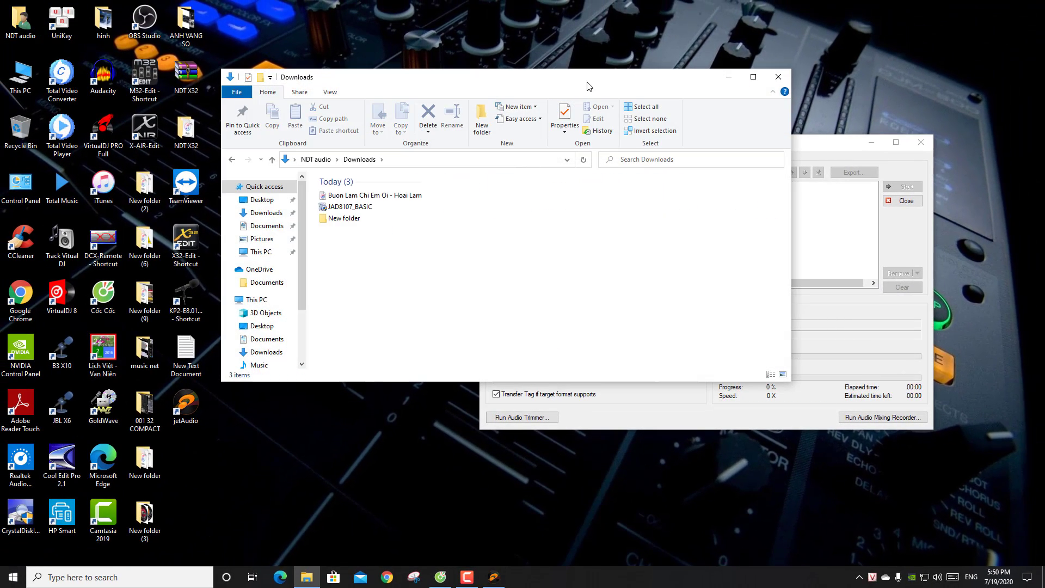
Step: Add Buon Lam Chi Em Oi - Hoai Lam.mp3 from Downloads to the converter and convert it to WAV without adding it to an album
drag(573, 77, 383, 54)
click(727, 148)
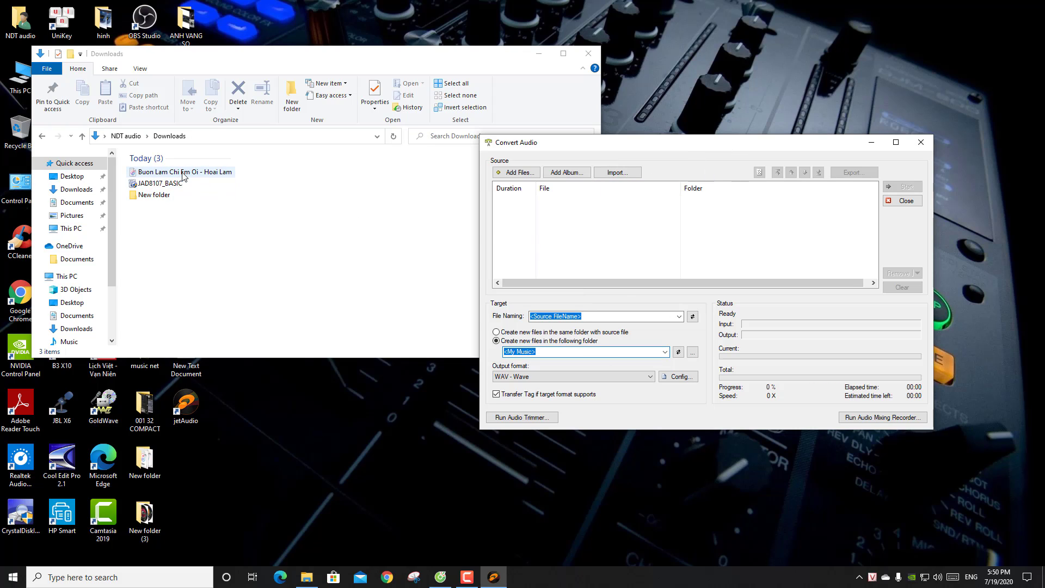
drag(192, 175, 666, 240)
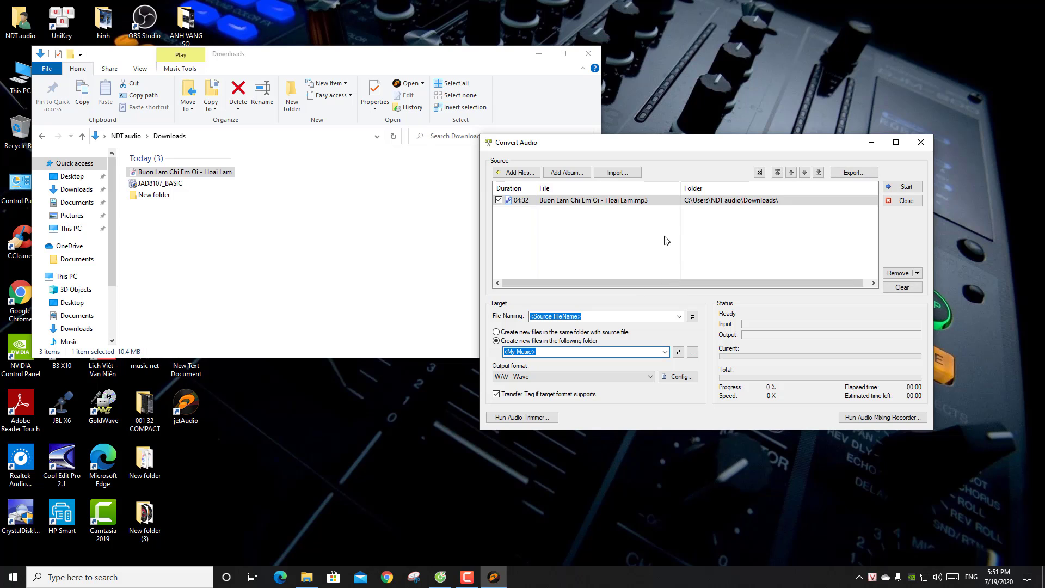
click(590, 53)
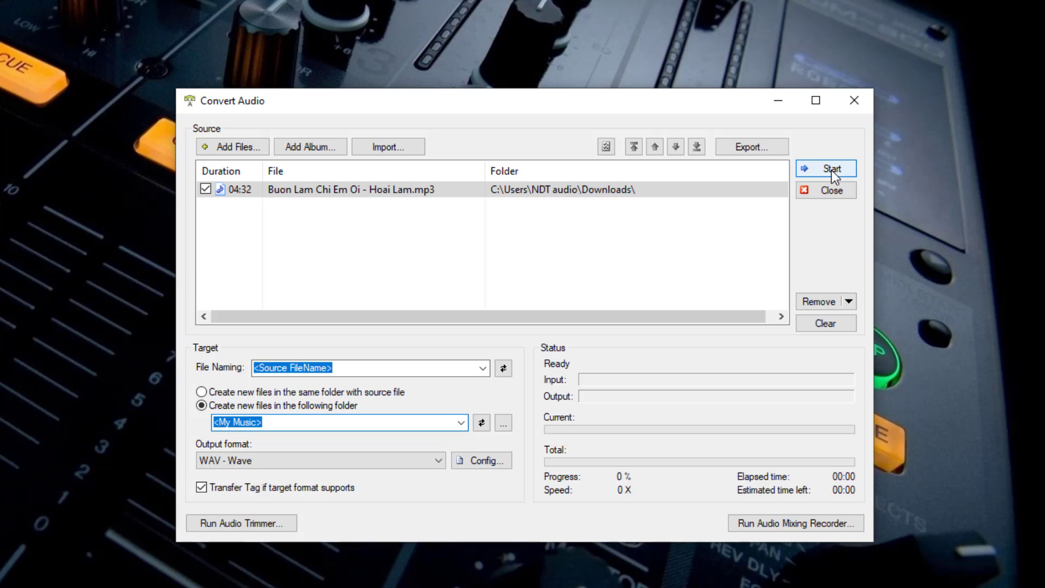
click(831, 169)
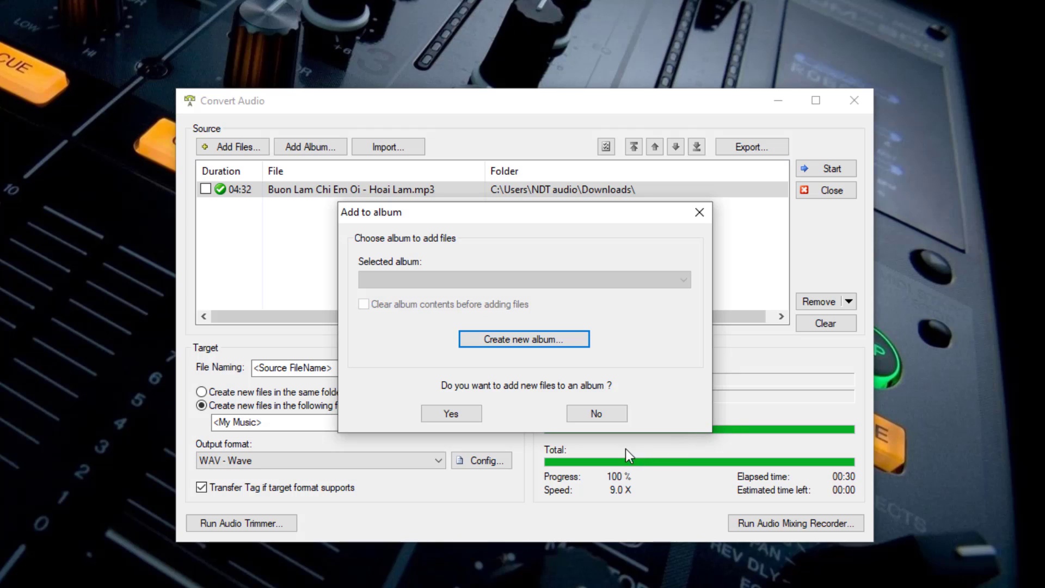
click(596, 413)
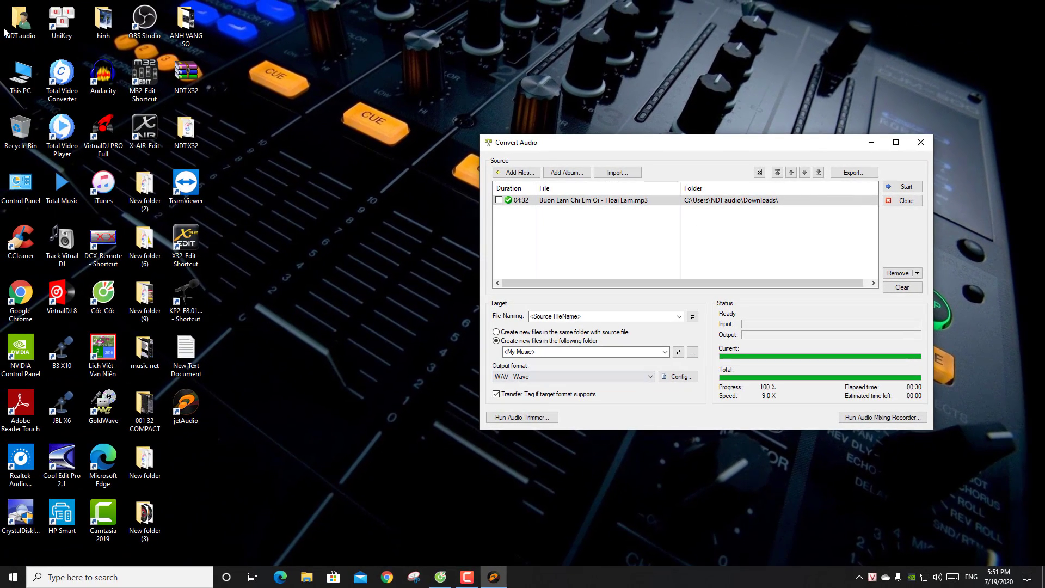
Step: Open the Music folder inside the user folder and switch its file layout to List to show the converted song's full name
double_click(5, 24)
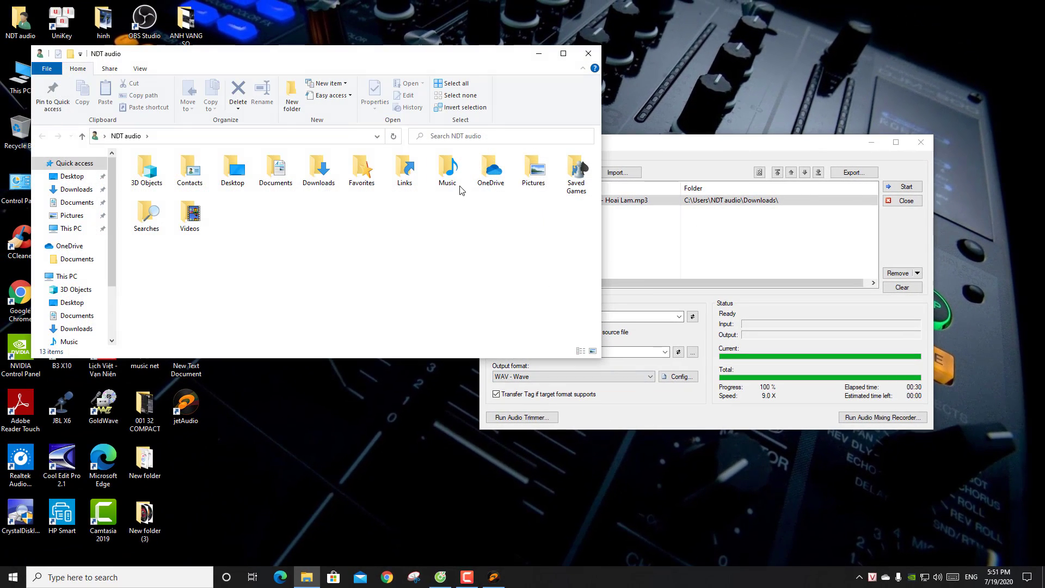
drag(438, 56, 647, 173)
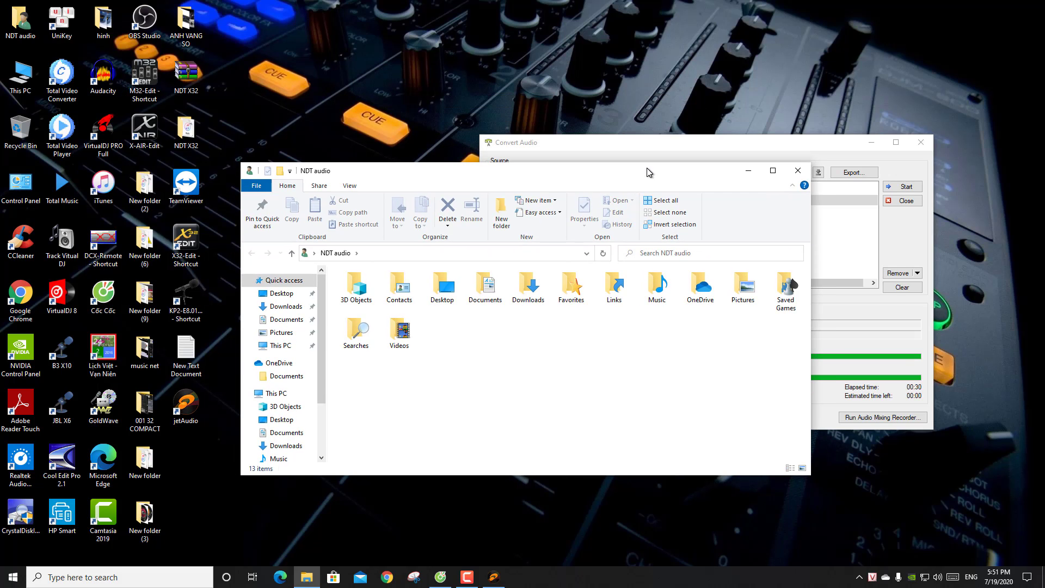
double_click(657, 287)
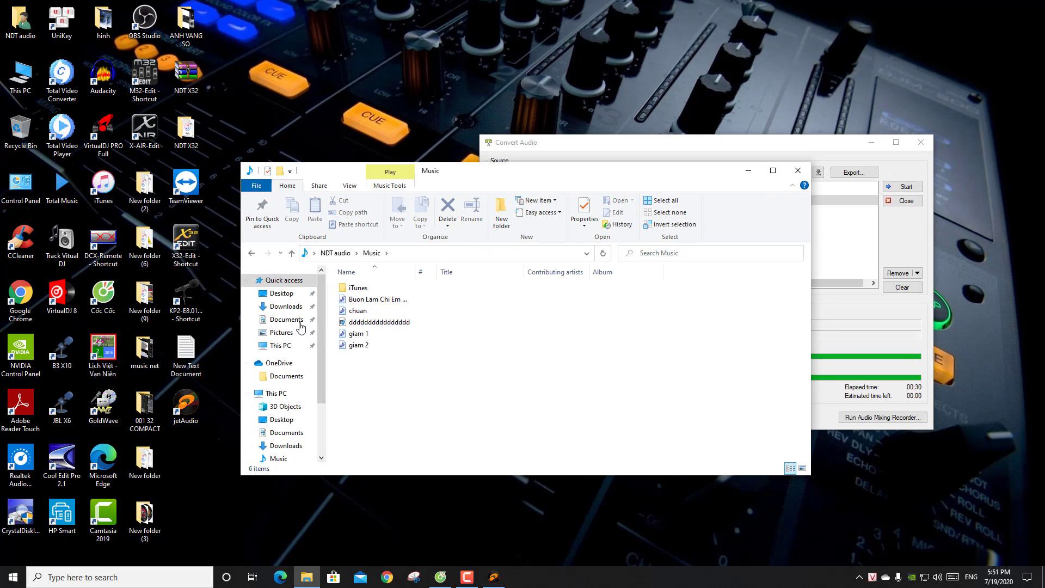
click(349, 186)
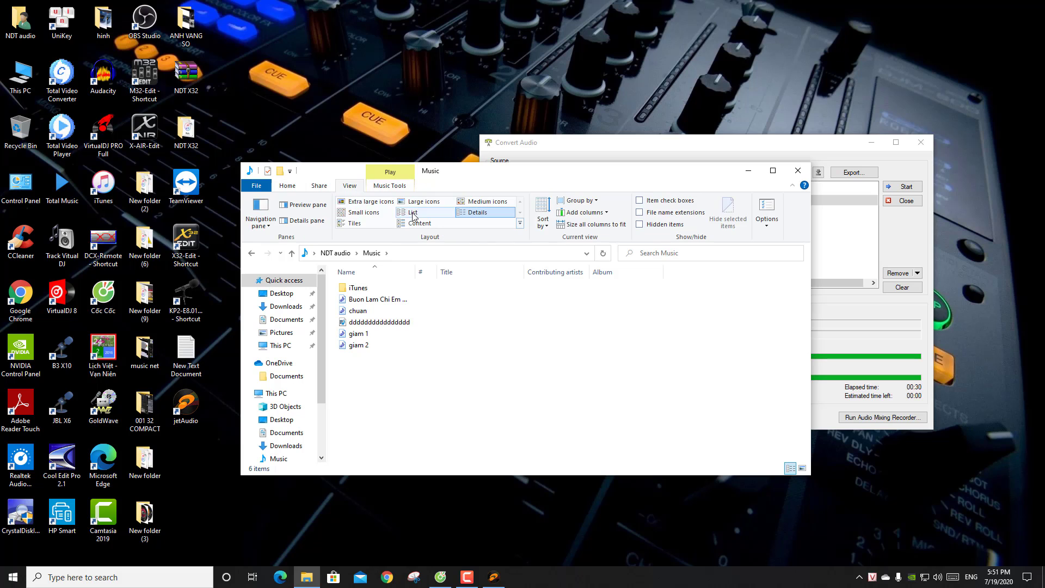
click(413, 214)
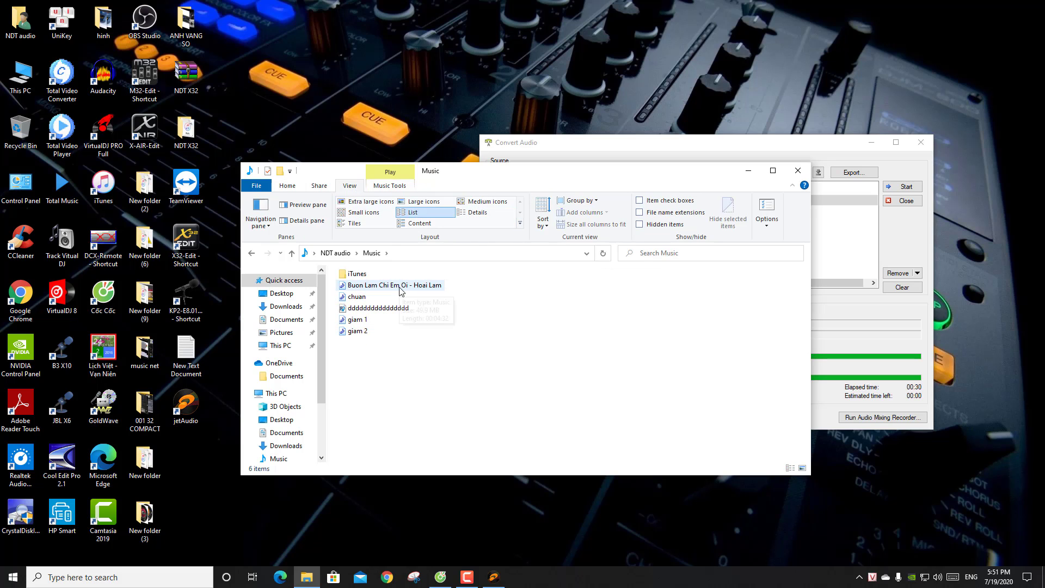
drag(469, 172, 572, 148)
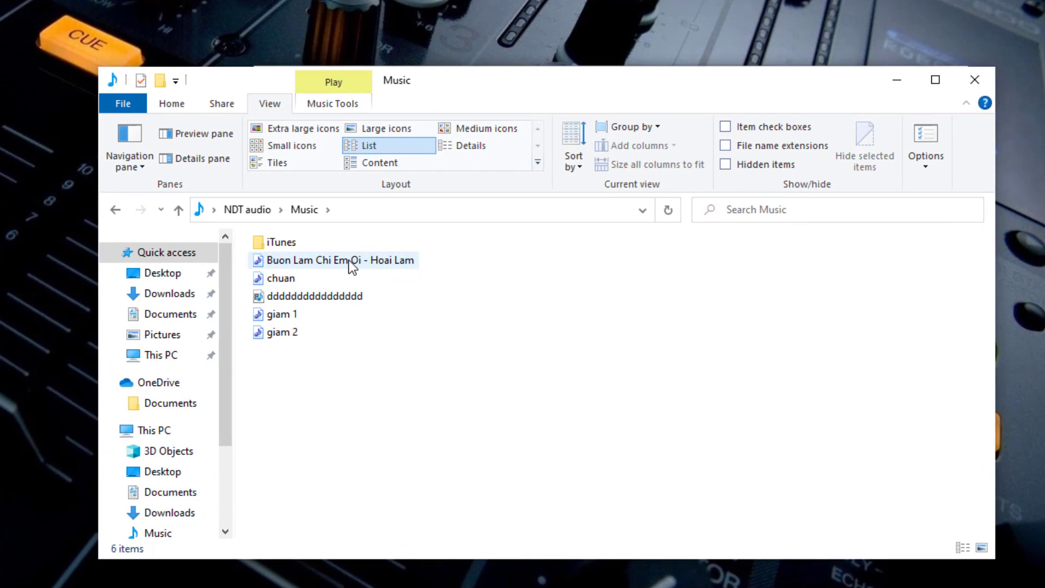
mouse_move(349, 260)
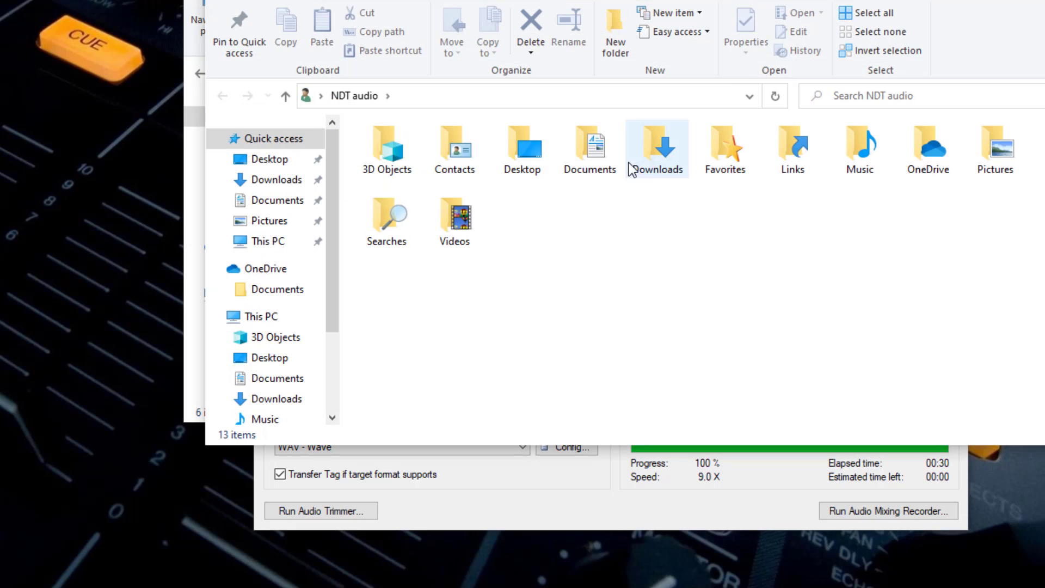
Step: Open the Downloads folder, check the original song's file type and size, and close that folder window
double_click(661, 155)
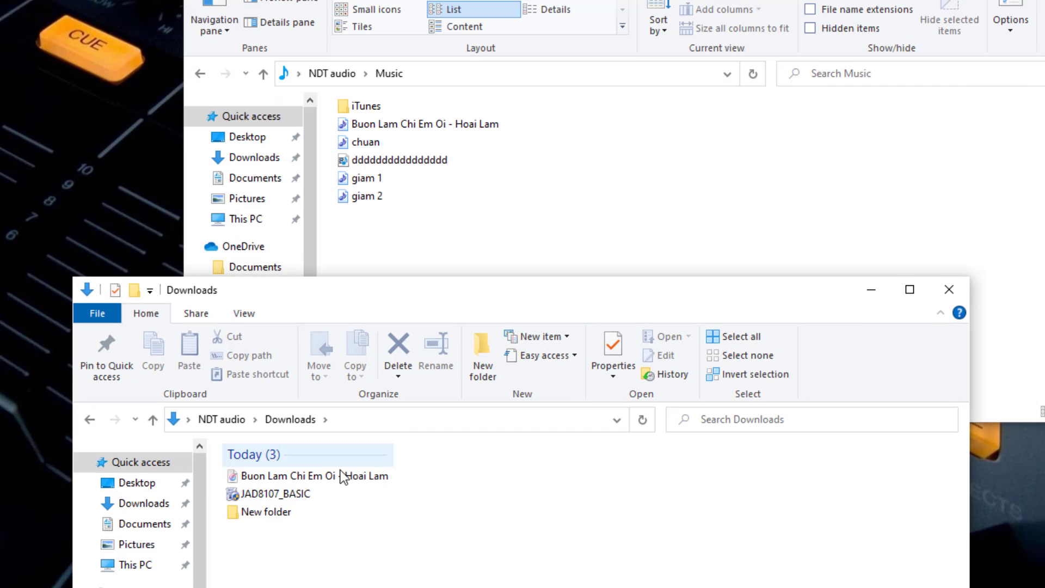
click(342, 472)
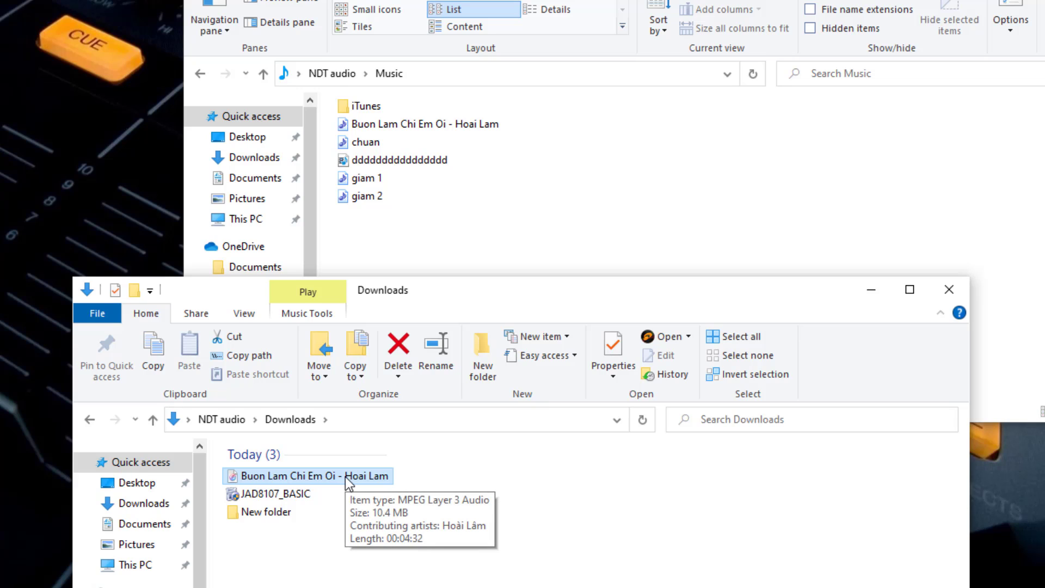
click(961, 290)
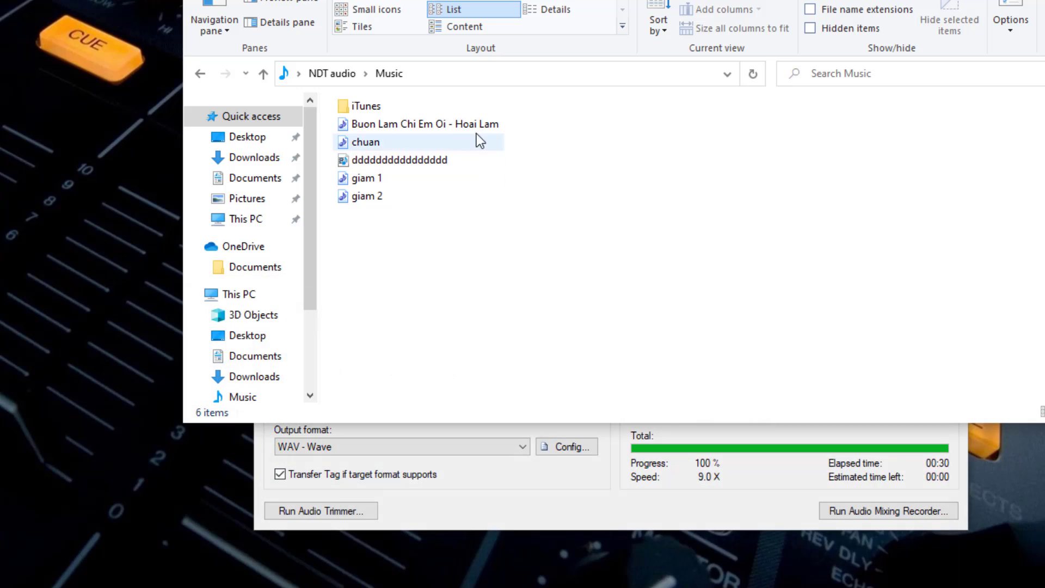
Step: Open the properties of the converted Buon Lam Chi Em Oi - Hoai Lam file in Music and check its bit rate
right_click(450, 123)
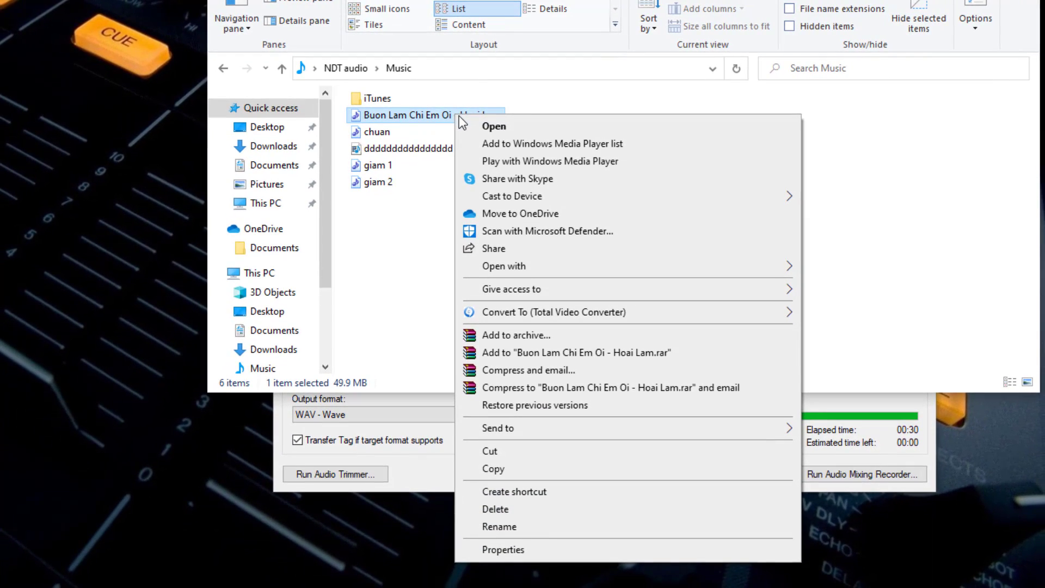
click(503, 551)
drag(638, 139, 529, 154)
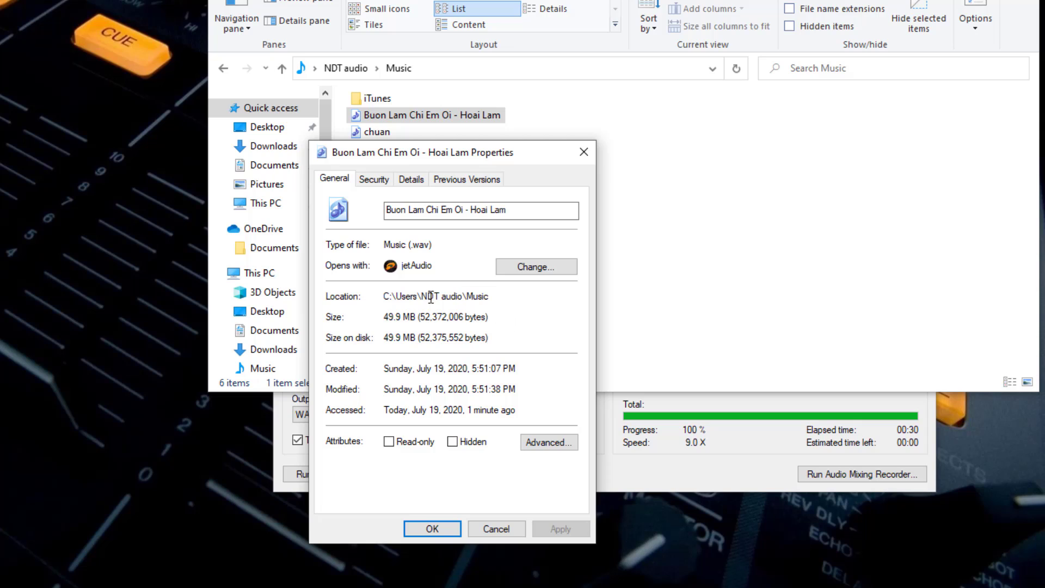
click(374, 179)
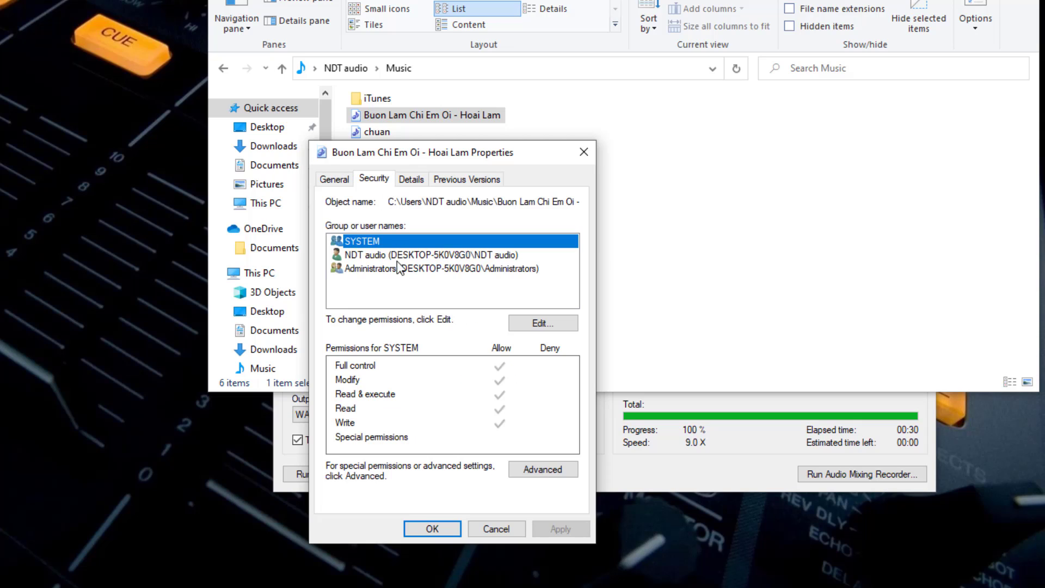
click(418, 180)
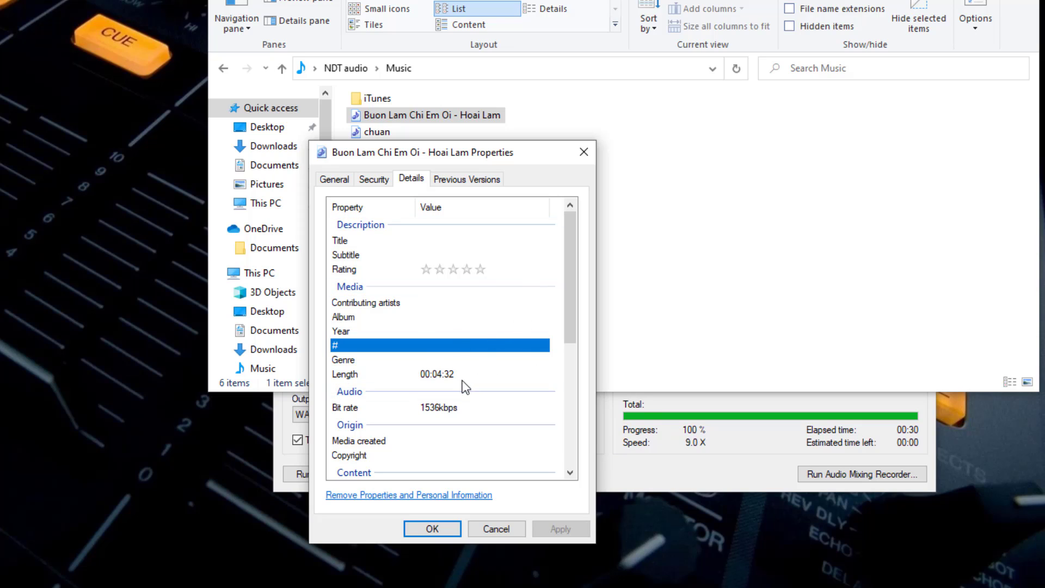
click(427, 408)
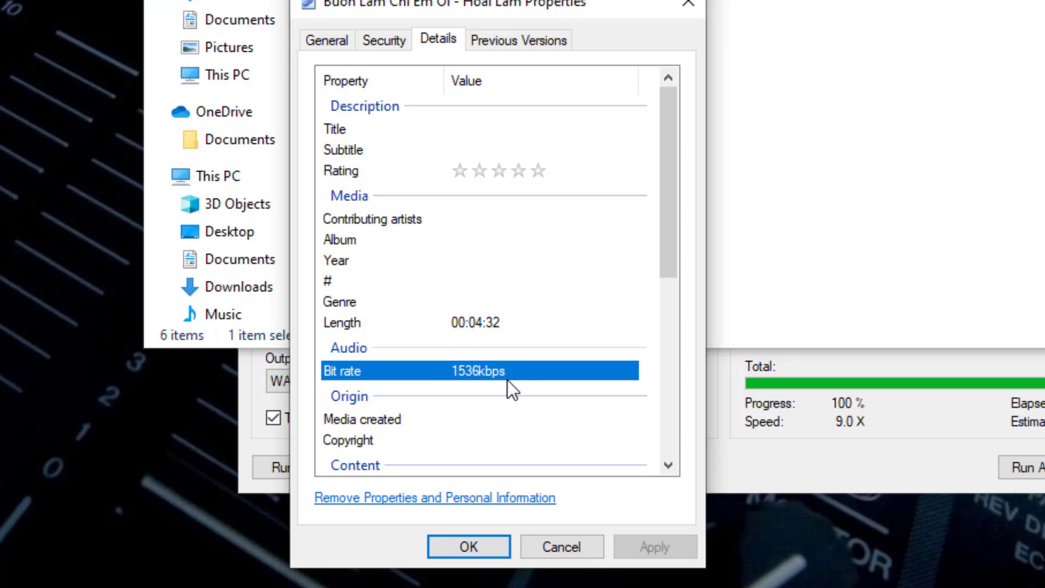
Step: Review the converted file's remaining details, security permissions and general information, and close its properties
scroll(556, 324, down, 3)
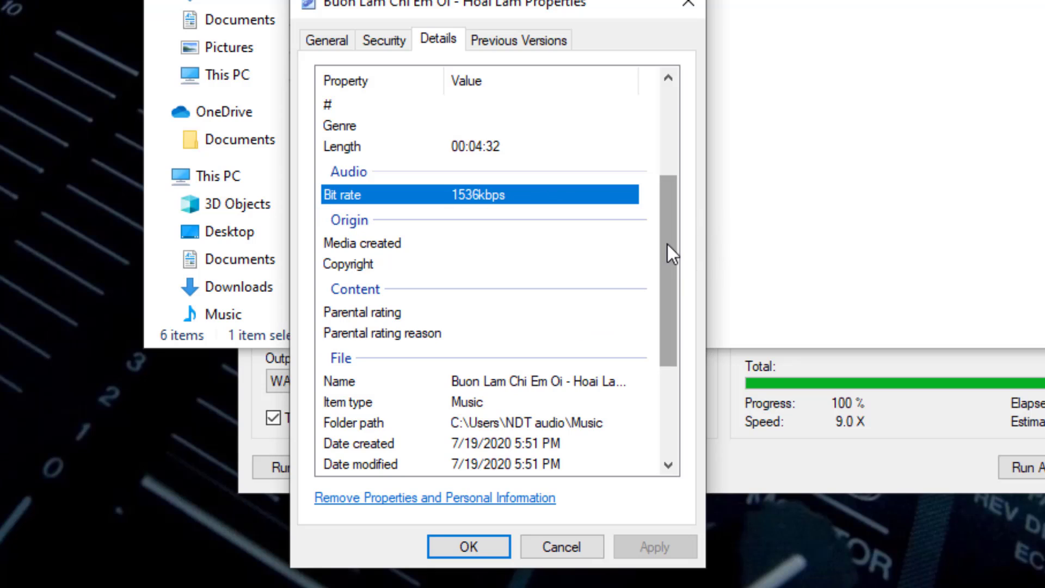
drag(667, 244, 663, 343)
drag(671, 381, 675, 98)
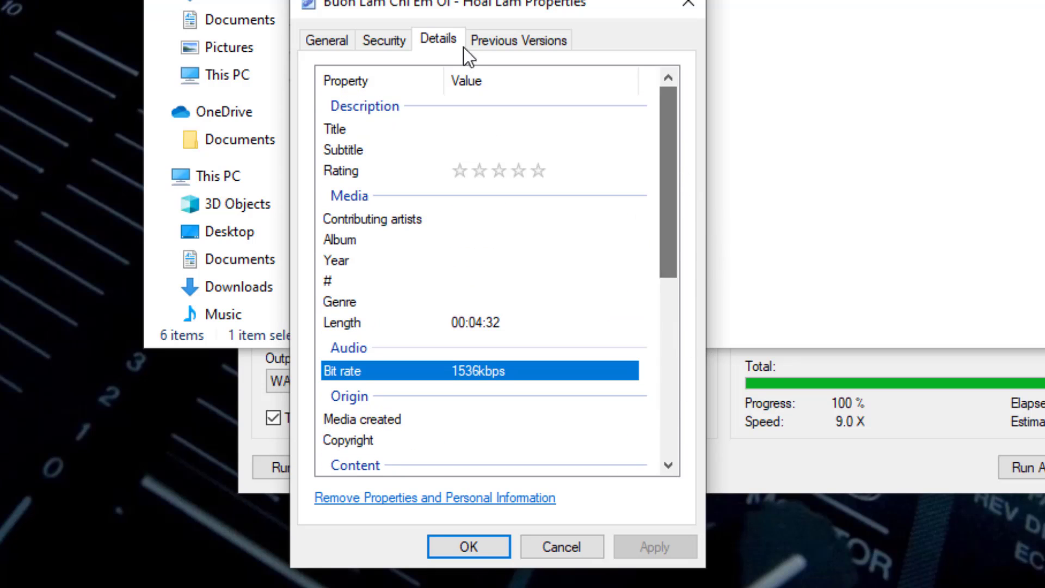
click(492, 42)
click(400, 46)
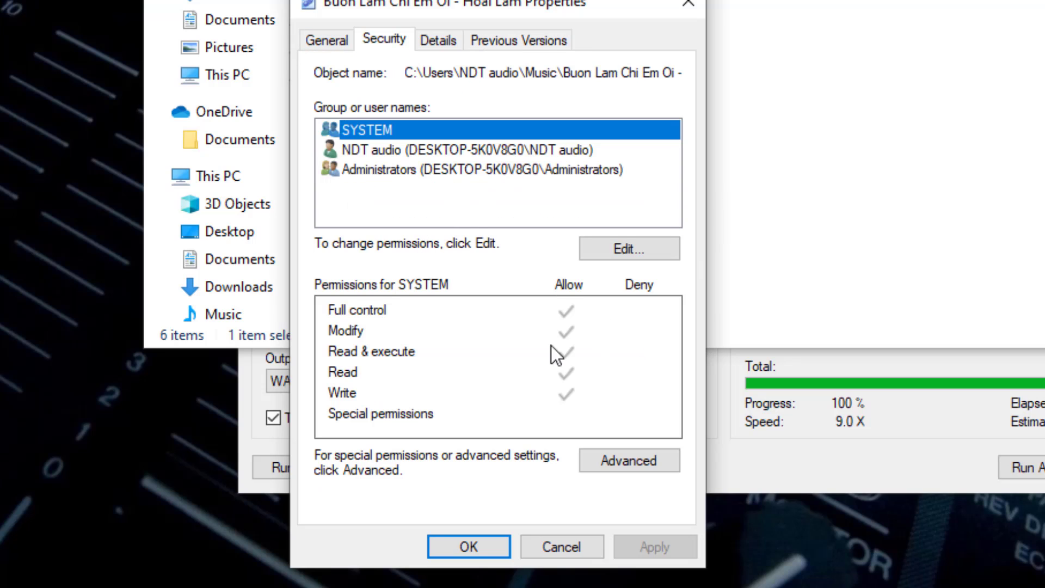
click(314, 38)
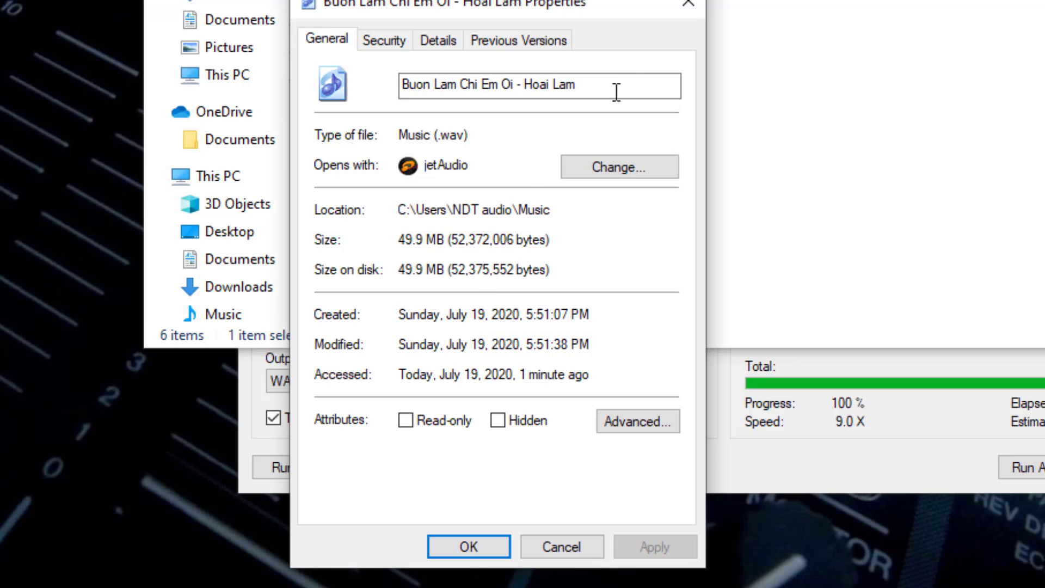
click(688, 4)
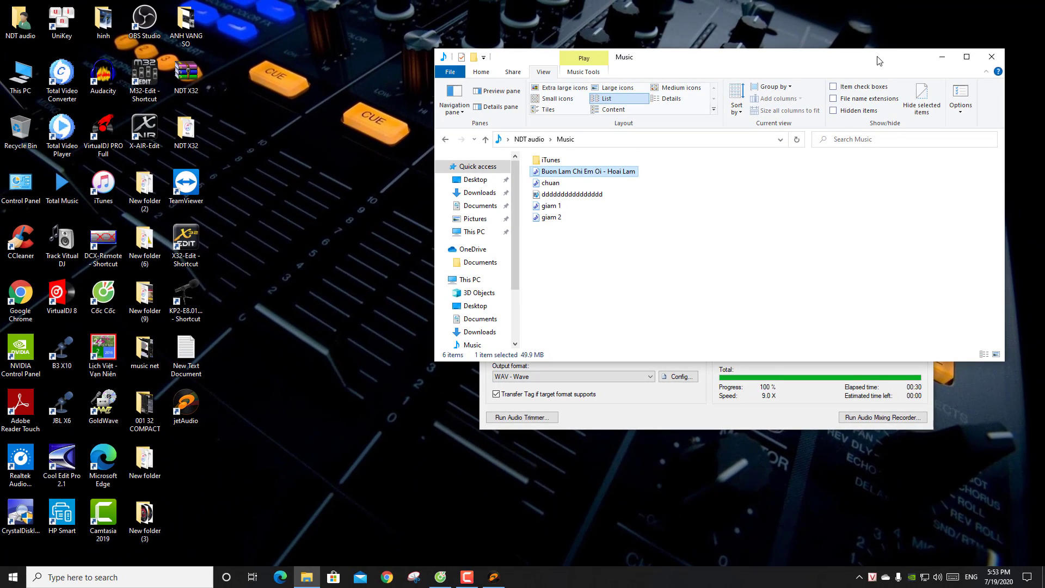
Step: Quick-format USB Drive (E:) from This PC with the FAT32 (Default) file system and close the format dialog
drag(877, 59, 689, 157)
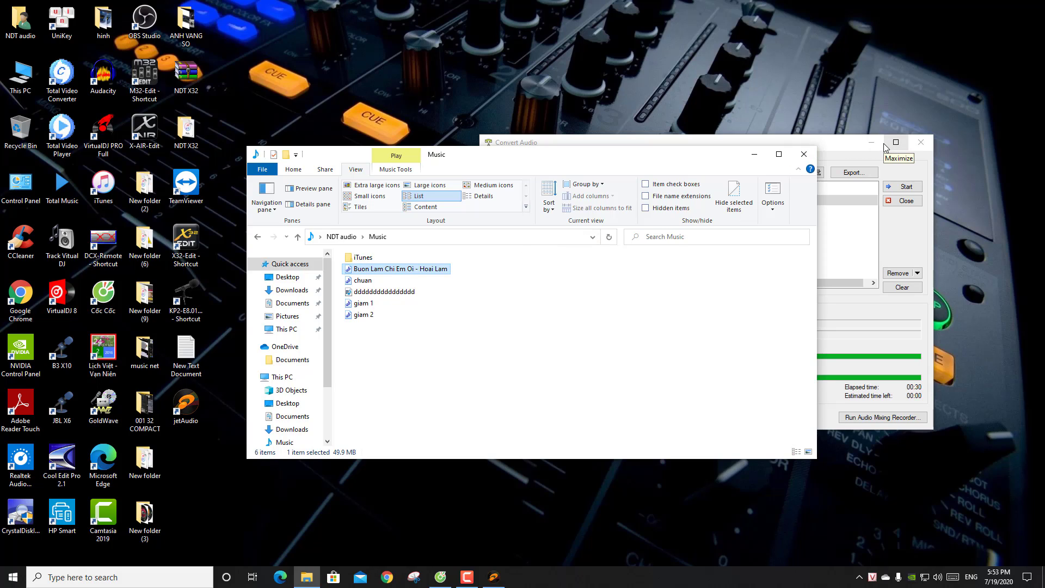
double_click(18, 83)
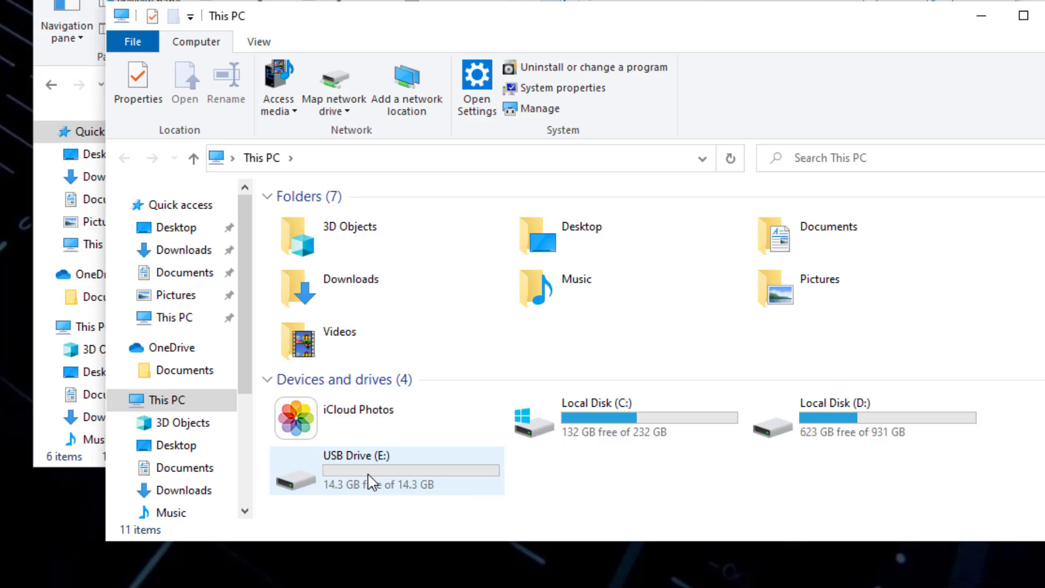
right_click(369, 474)
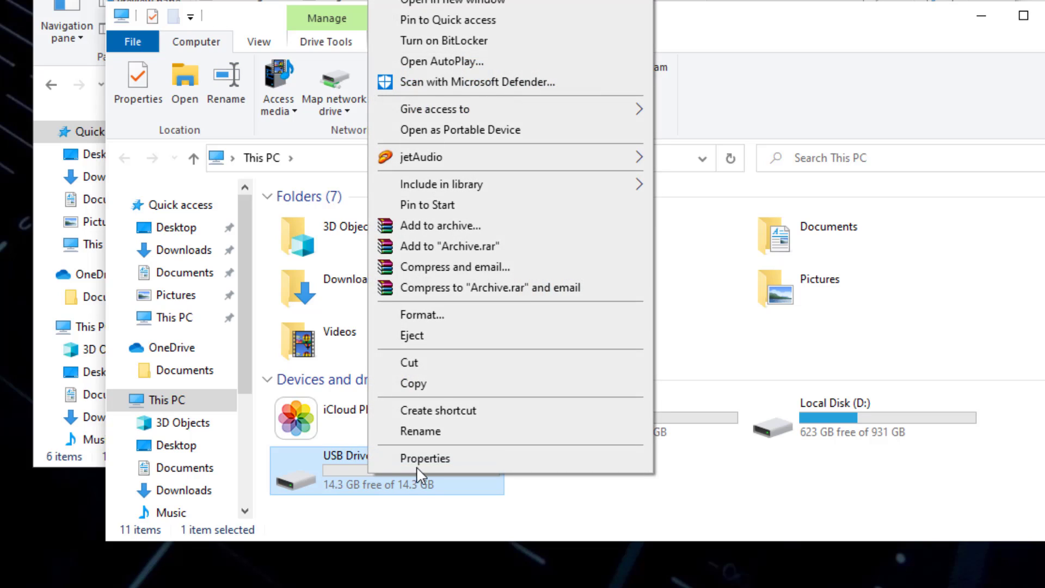
click(422, 315)
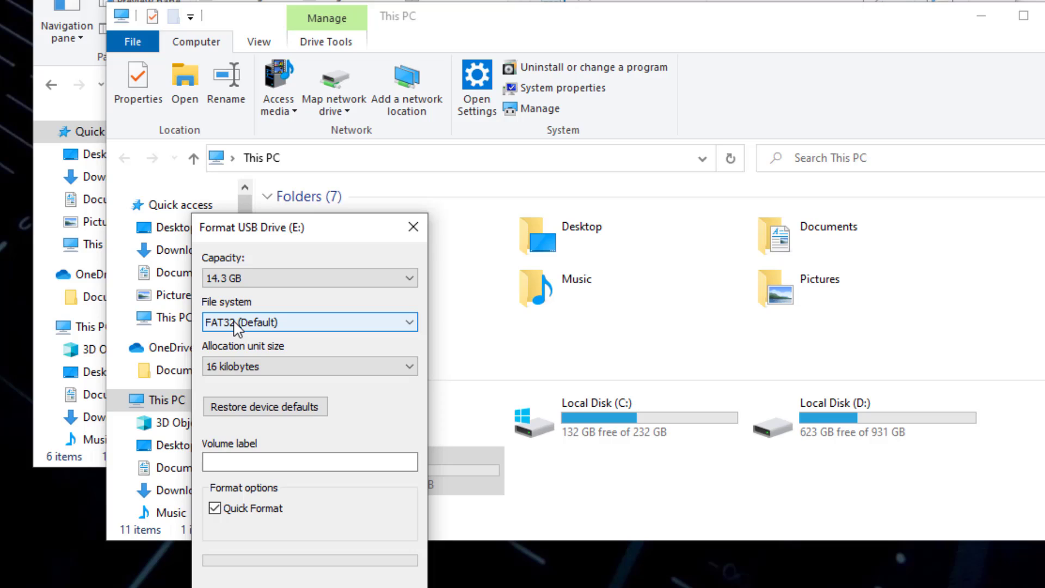
click(407, 323)
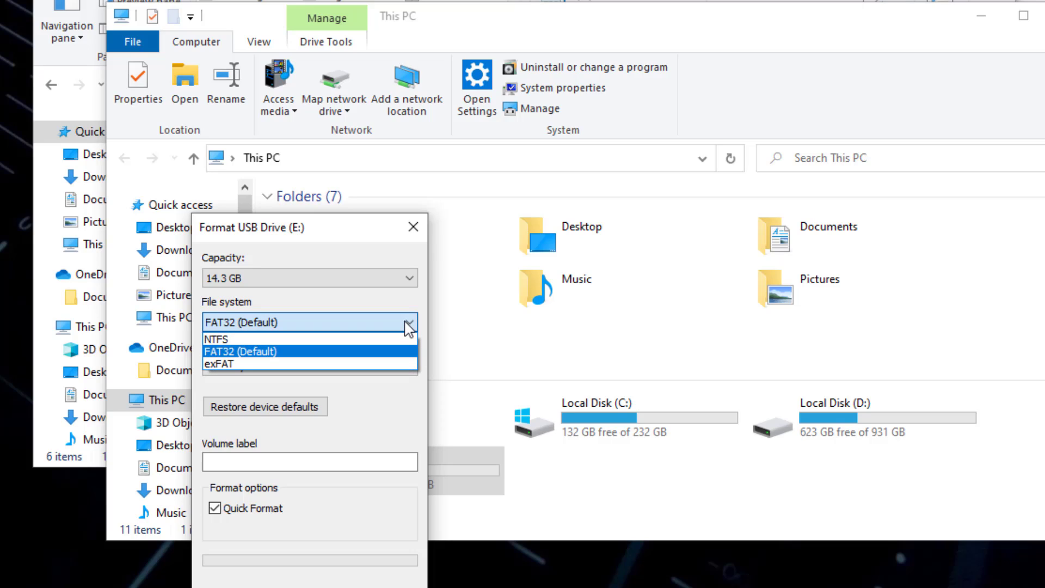
click(252, 354)
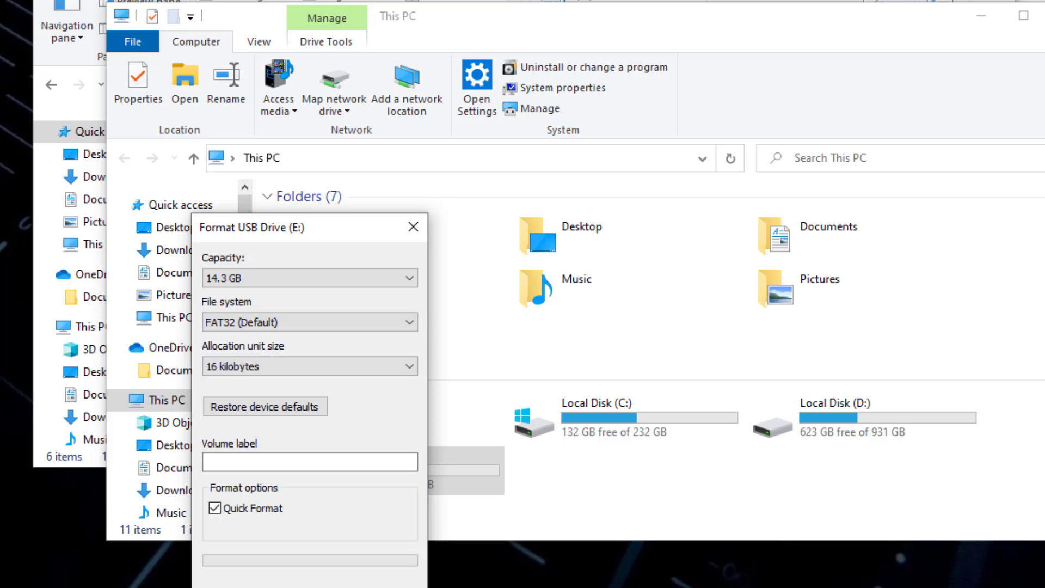
key(Return)
click(544, 172)
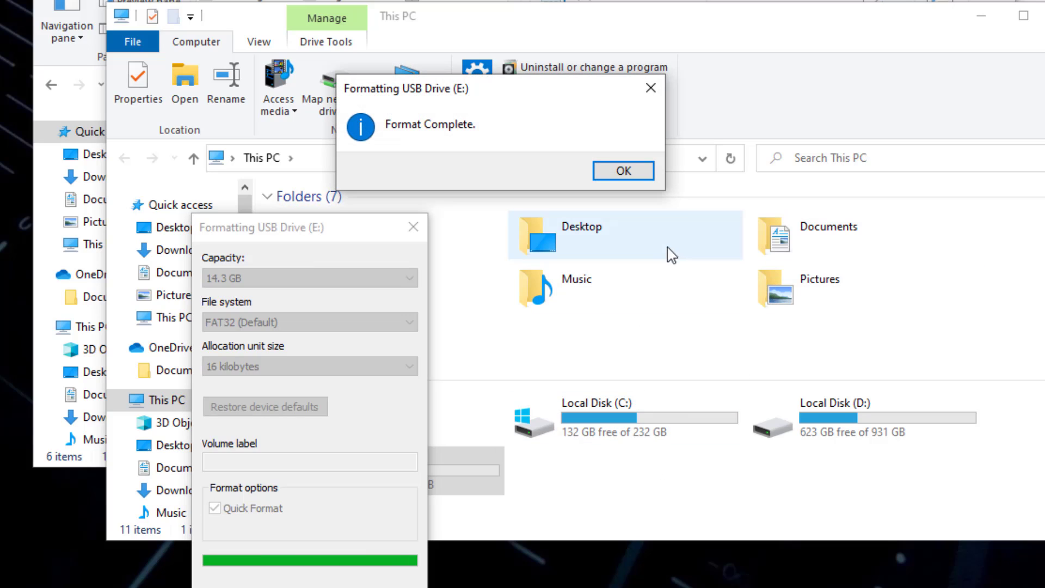
click(650, 173)
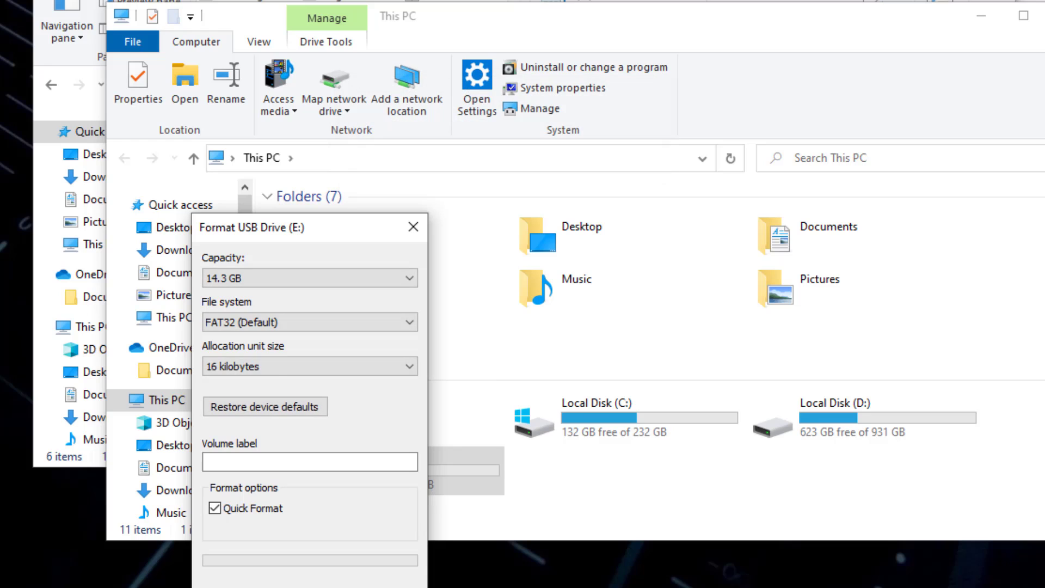
key(Escape)
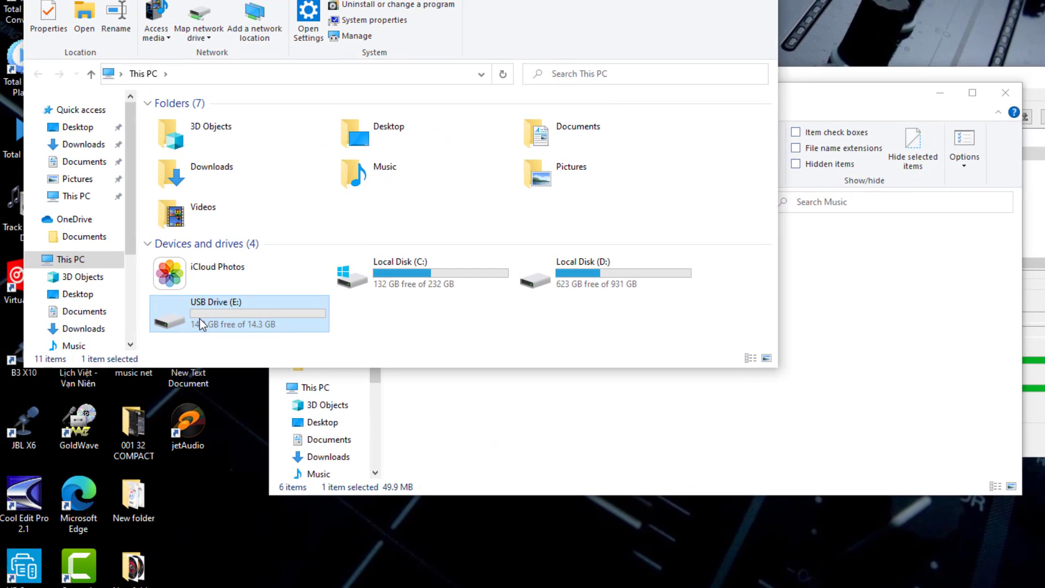
Step: Open USB Drive (E:) beside the Music folder and copy the converted Buon Lam Chi Em Oi - Hoai Lam file onto it
double_click(54, 240)
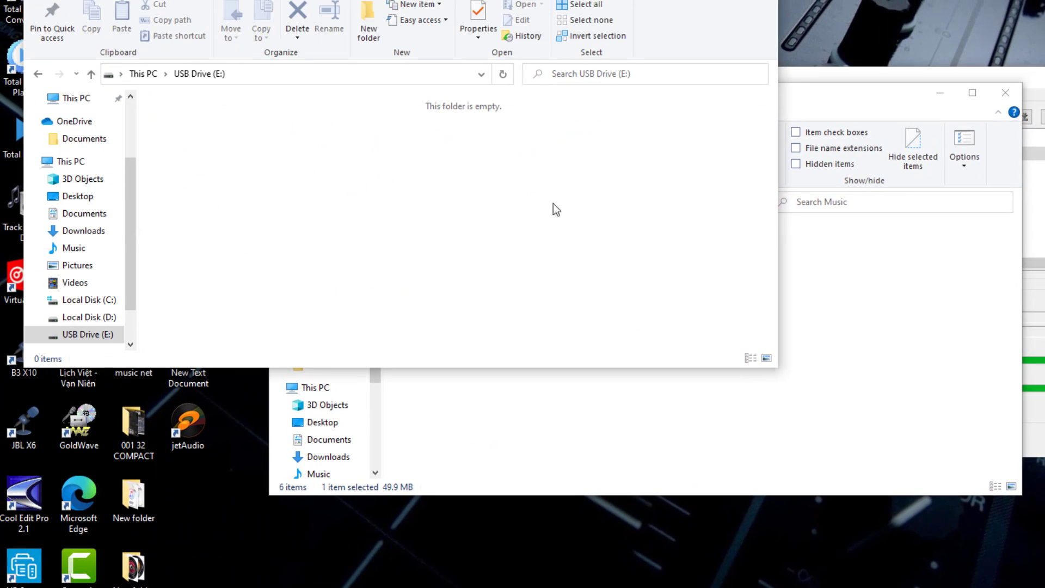
drag(847, 100, 1043, 122)
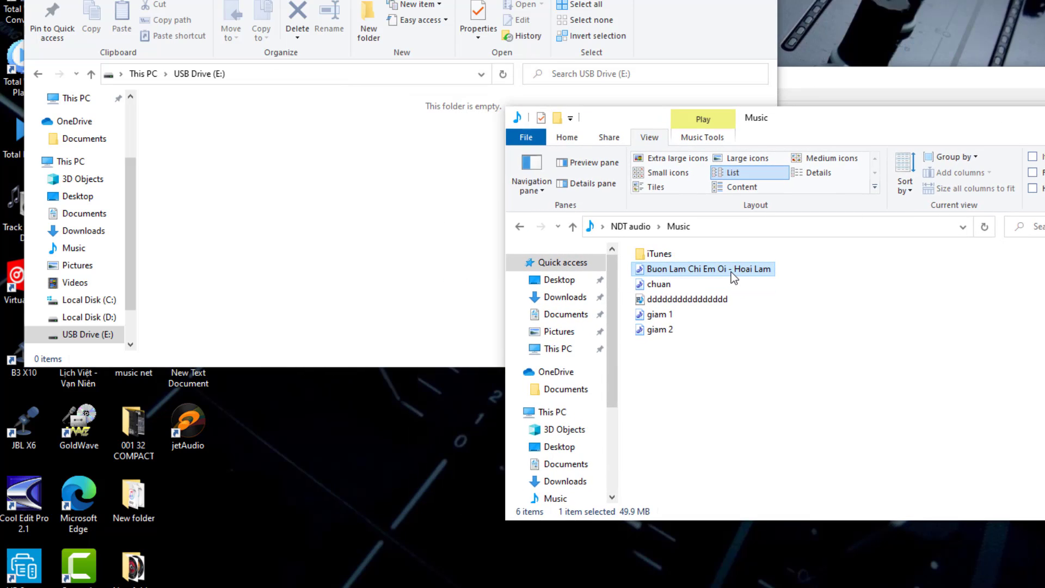
drag(730, 271, 291, 198)
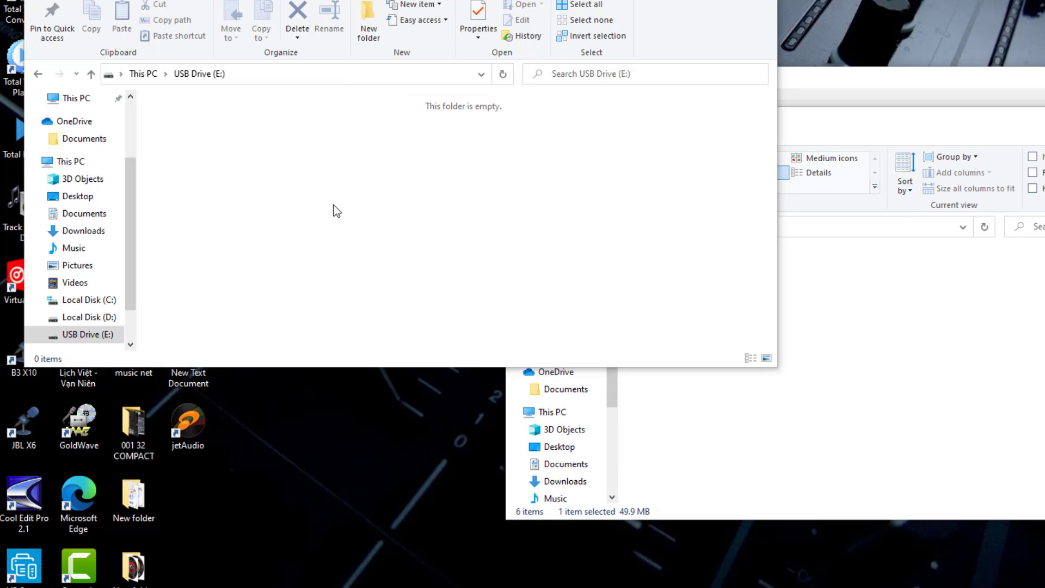